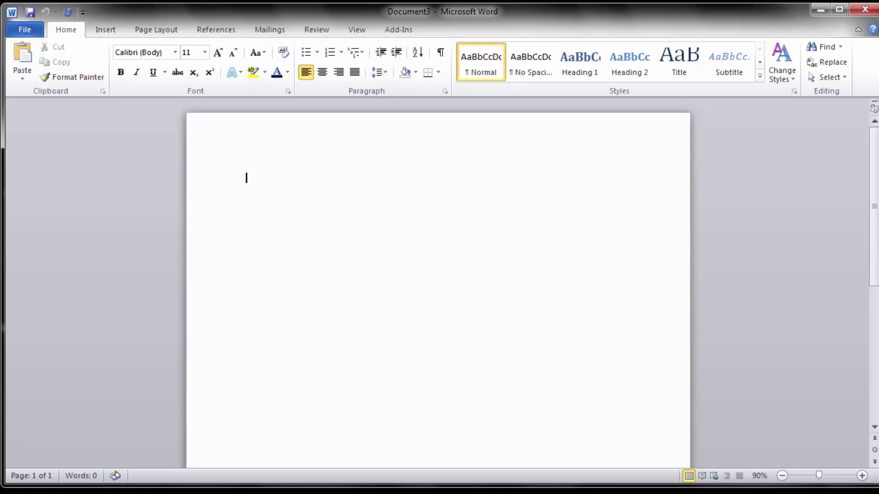
Set a custom paper size of 2.25 inches wide by 3.75 inches high.
left_click(157, 28)
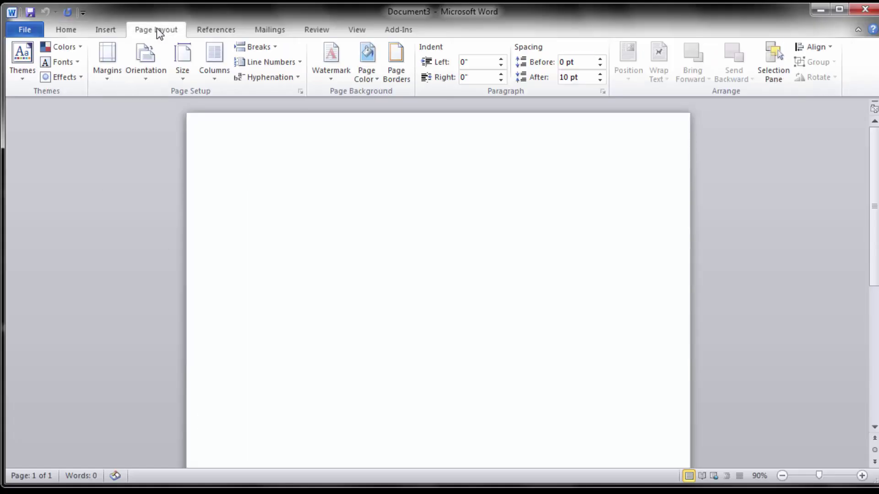
left_click(182, 79)
left_click(218, 399)
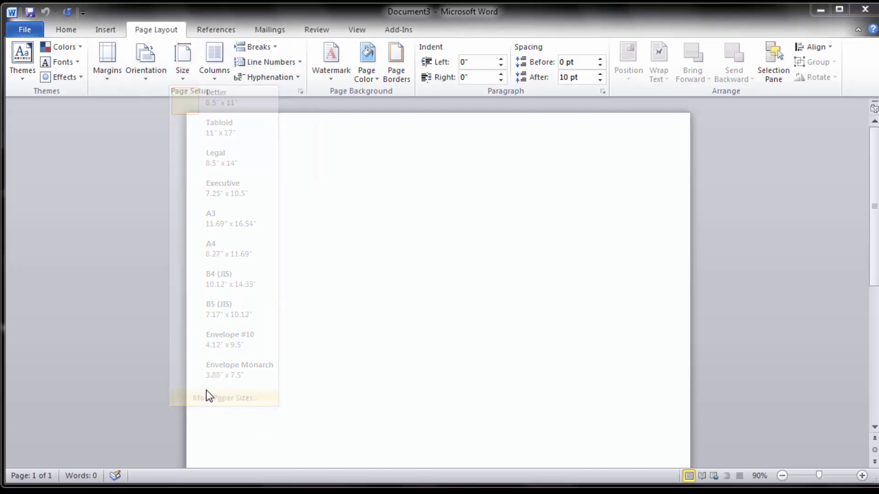
left_click(203, 138)
double_click(203, 138)
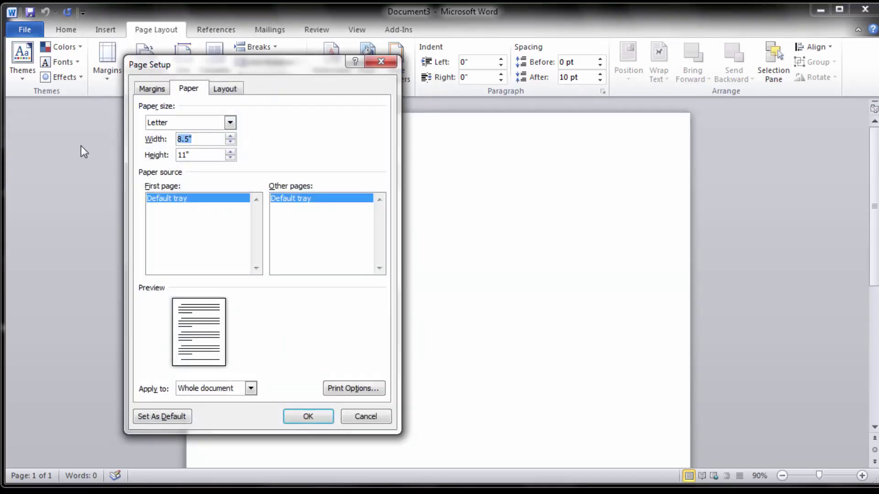
type("2.25")
key("Tab")
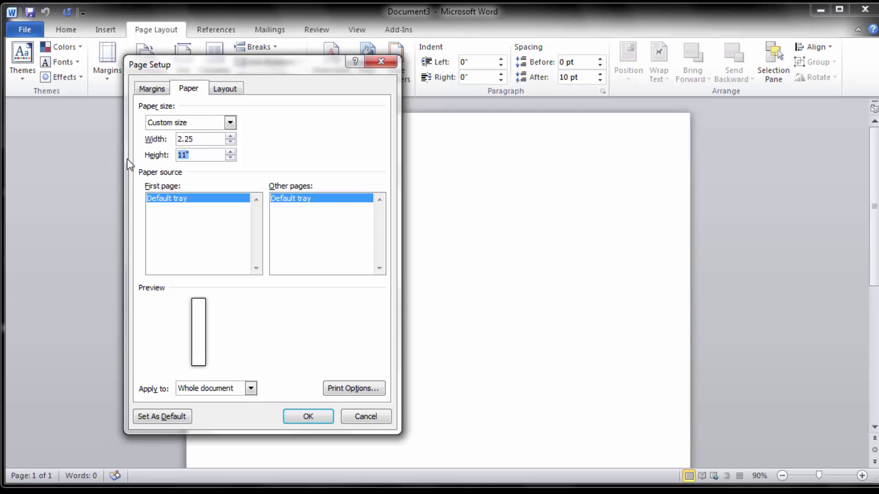
type("3.75")
Set all four page margins to 0.2 inches and apply the page setup.
left_click(152, 88)
key("Tab")
type(".2")
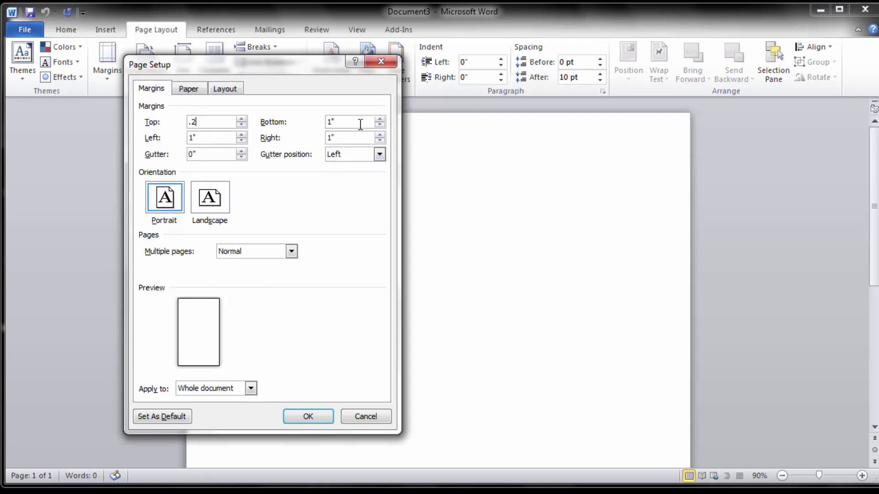
type(".2")
type(".2")
double_click(348, 139)
type(".2")
left_click(326, 418)
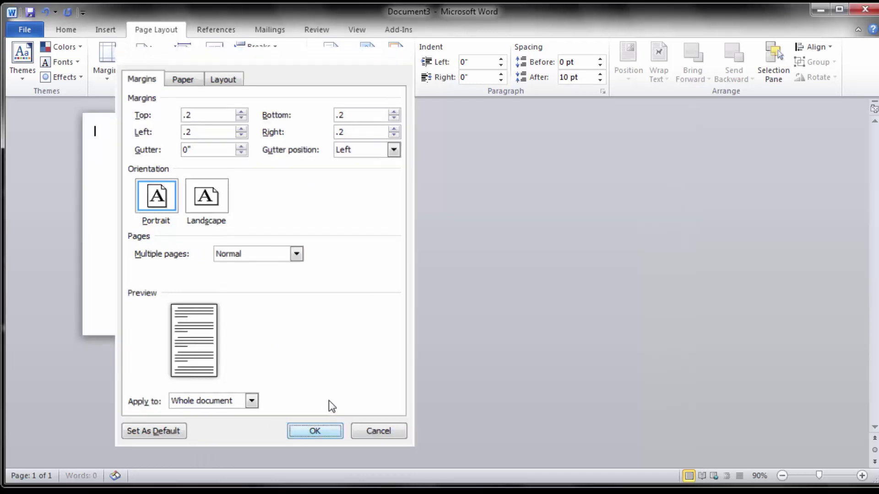
scroll(205, 205, "up", 2, "ctrl")
scroll(207, 205, "up", 3, "ctrl")
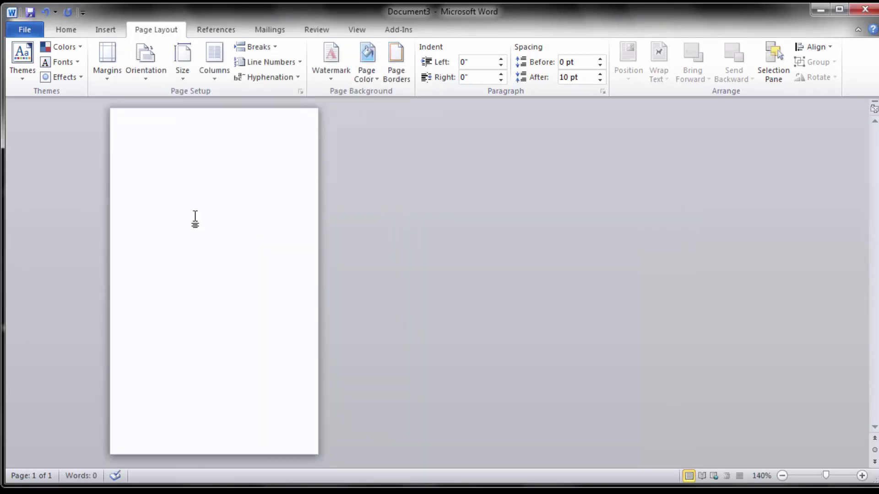
Draw a trapezoid across the page top, rotate it 180°, and trim its height to 1.03 inches.
left_click(104, 30)
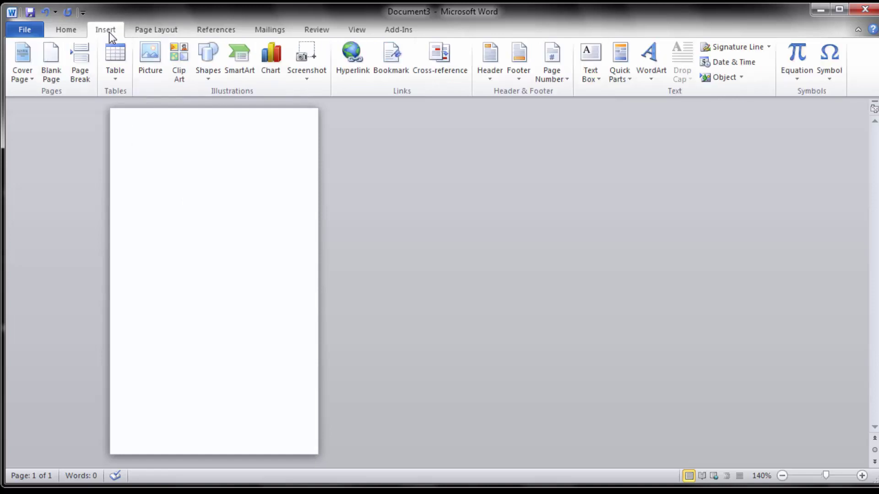
left_click(209, 80)
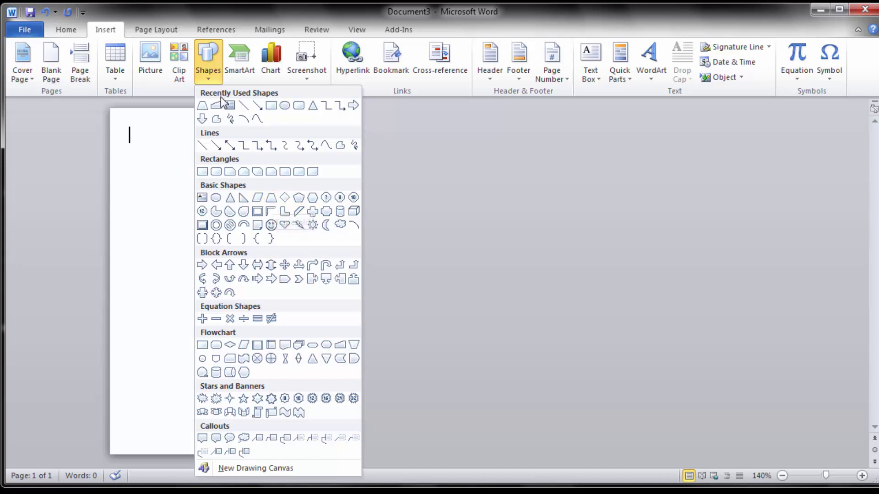
left_click(202, 106)
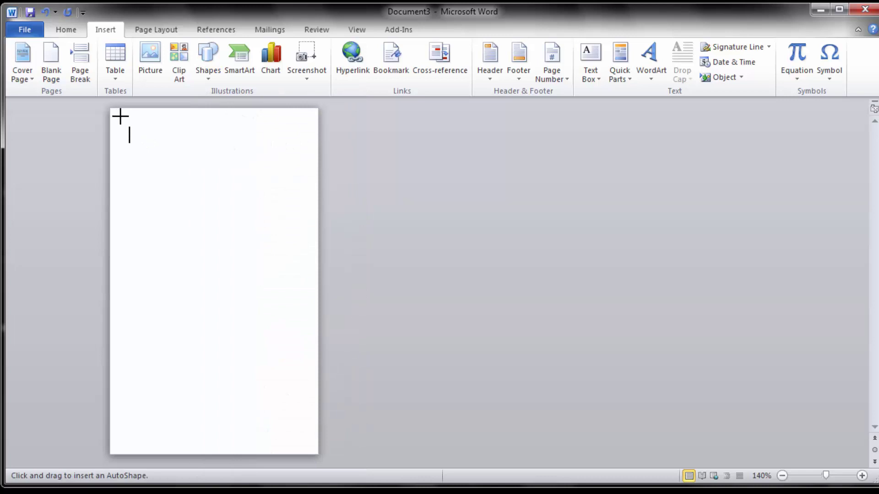
left_click_drag(121, 116, 313, 224)
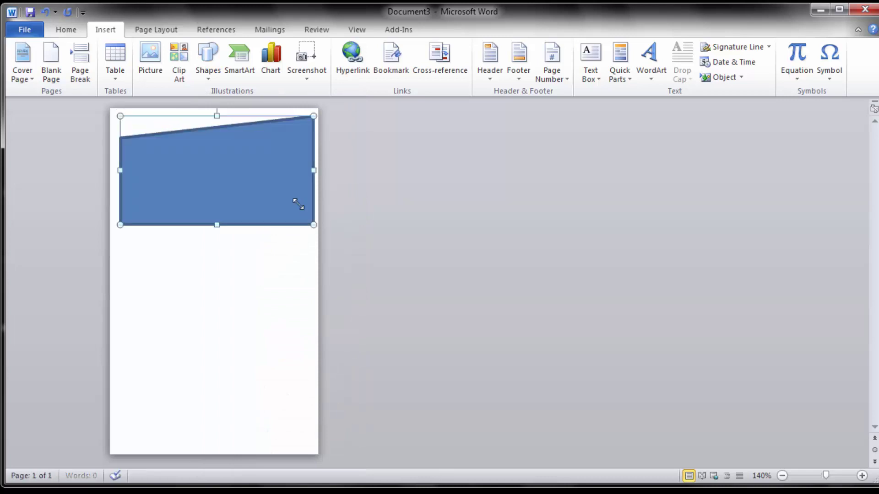
left_click_drag(235, 161, 238, 201)
mouse_move(221, 140)
left_mouse_down()
mouse_move(212, 289)
mouse_move(232, 205)
mouse_move(254, 201)
left_mouse_up()
left_click_drag(216, 244, 215, 230)
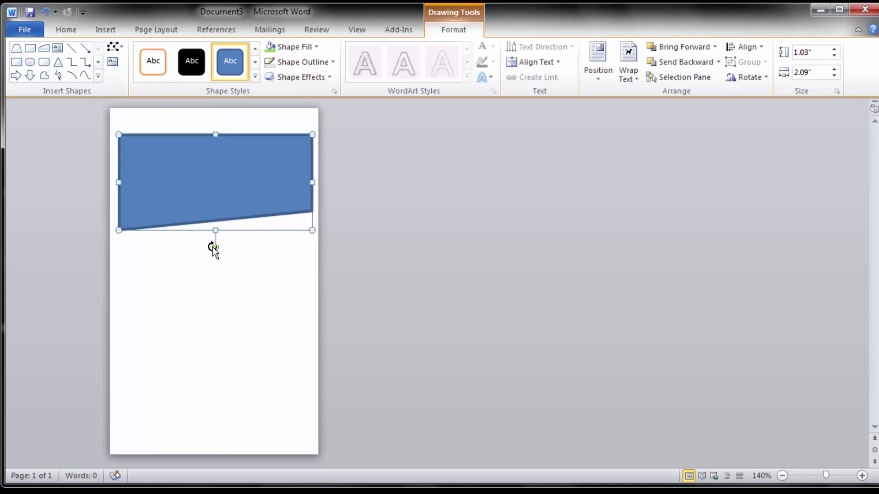
Edit the trapezoid's points to curve its bottom edge into a wave, moved to the top-left corner.
left_click(120, 48)
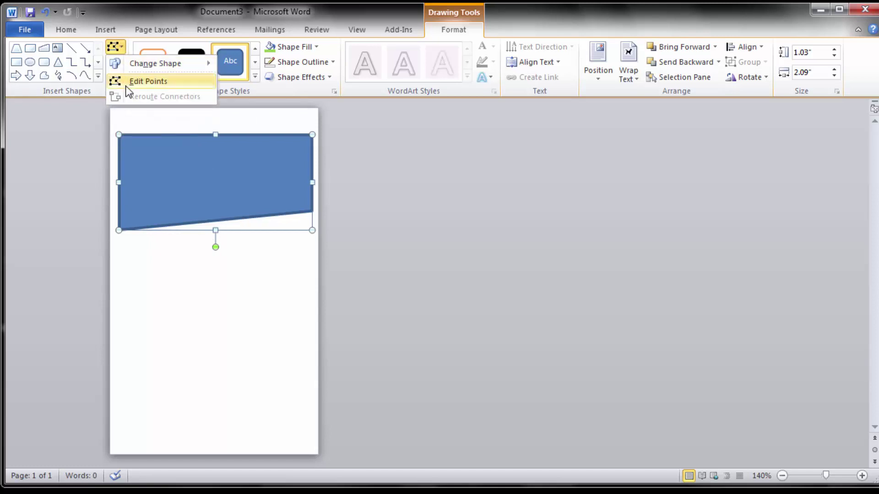
left_click(138, 81)
left_click_drag(312, 212, 311, 223)
mouse_move(248, 227)
left_mouse_down()
mouse_move(261, 267)
mouse_move(246, 166)
mouse_move(212, 98)
mouse_move(226, 108)
mouse_move(239, 103)
left_mouse_up()
mouse_move(120, 242)
left_mouse_down()
mouse_move(90, 219)
mouse_move(90, 231)
mouse_move(128, 251)
mouse_move(119, 229)
left_mouse_up()
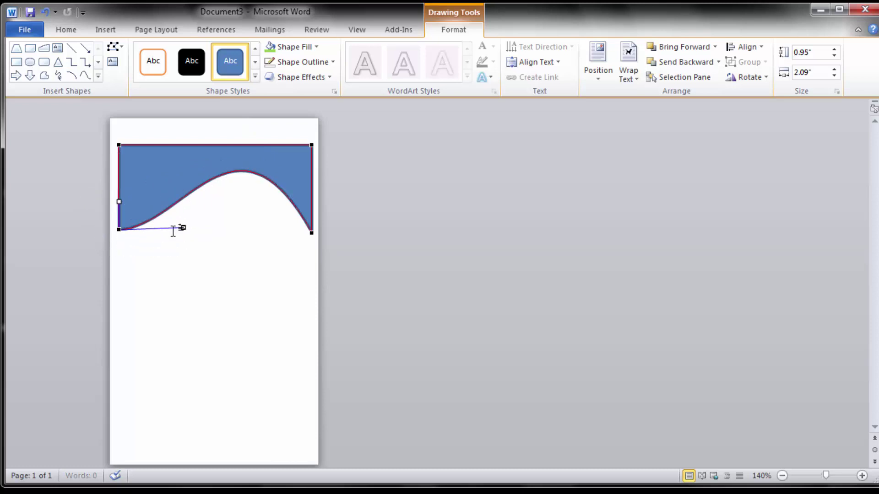
mouse_move(183, 227)
left_mouse_down()
mouse_move(174, 280)
mouse_move(203, 174)
mouse_move(151, 167)
mouse_move(137, 269)
mouse_move(112, 294)
mouse_move(95, 295)
mouse_move(157, 304)
mouse_move(212, 281)
mouse_move(204, 256)
mouse_move(224, 217)
mouse_move(187, 212)
mouse_move(195, 273)
left_mouse_up()
mouse_move(116, 202)
left_mouse_down()
mouse_move(23, 190)
mouse_move(55, 200)
left_mouse_up()
left_click_drag(144, 195, 143, 161)
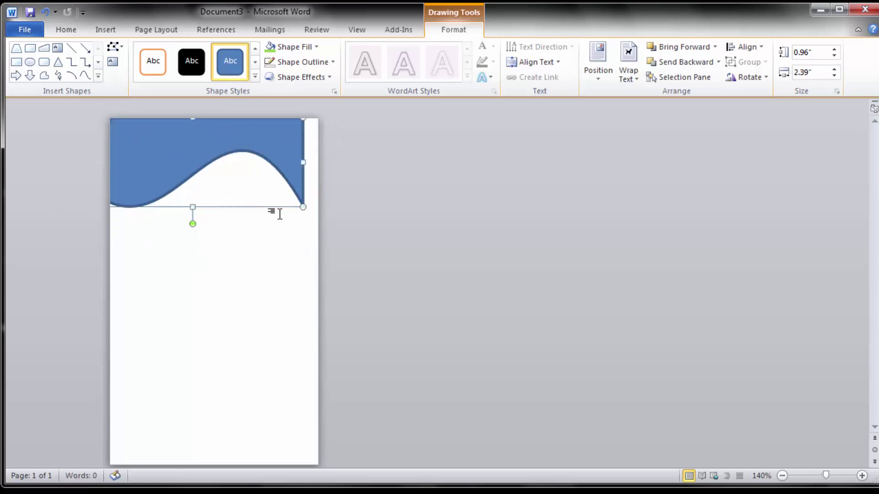
Smooth the wave's bottom-right curve and stretch it past the right page edge, nudging it higher.
left_click(119, 46)
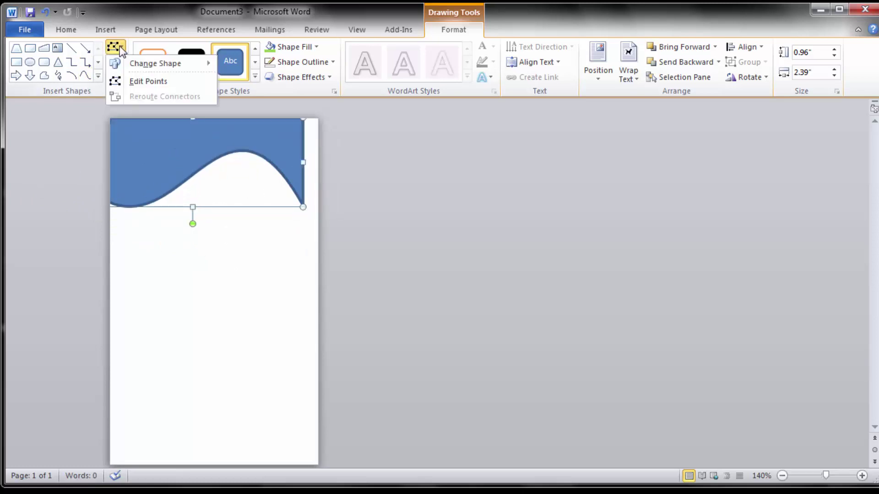
left_click(127, 82)
left_click(302, 205)
left_click_drag(304, 206, 363, 228)
left_click_drag(302, 118, 363, 118)
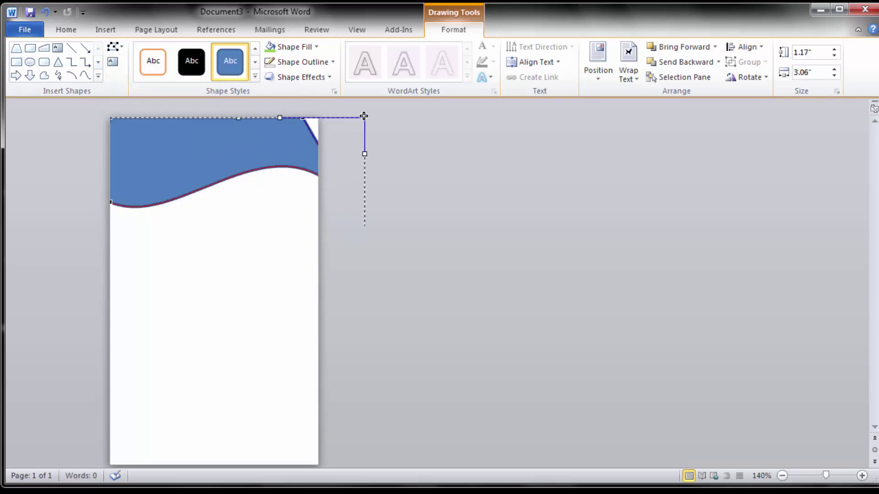
mouse_move(282, 153)
left_mouse_down()
mouse_move(291, 153)
mouse_move(281, 153)
left_mouse_up()
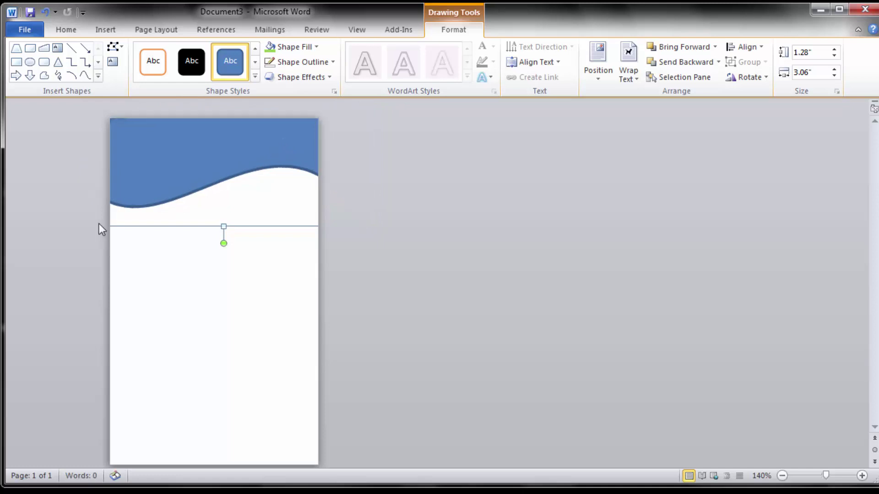
mouse_move(188, 172)
left_mouse_down()
mouse_move(216, 161)
mouse_move(200, 160)
left_mouse_up()
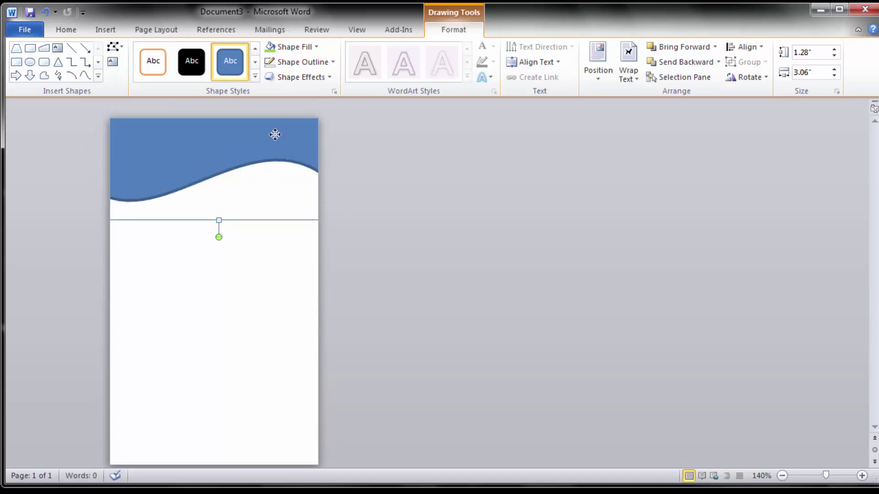
Remove the wave's outline and fill it with the light peach theme colour.
left_click(333, 62)
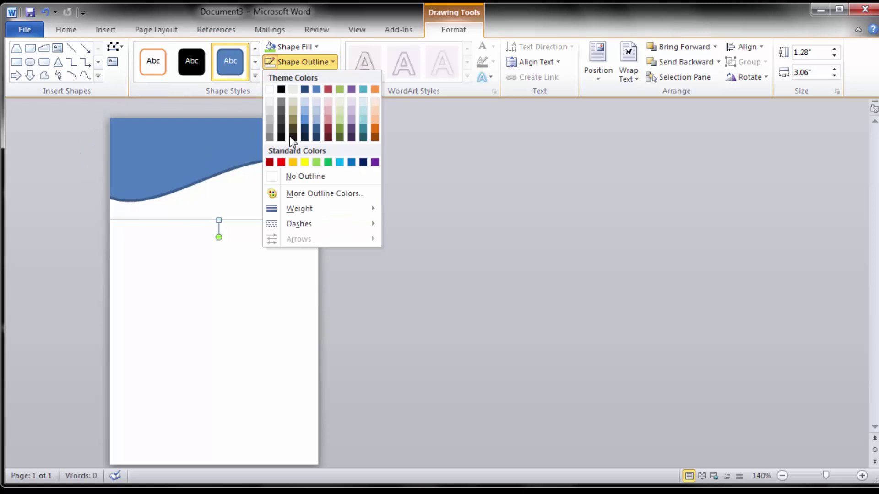
left_click(303, 177)
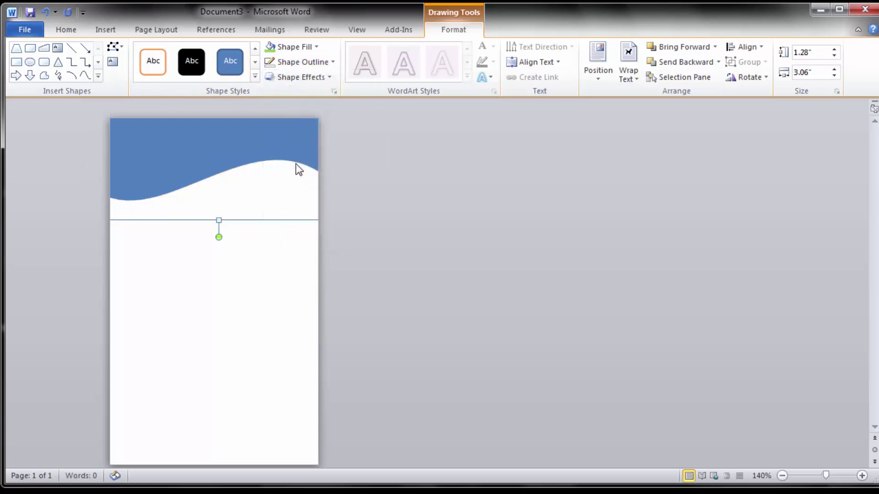
left_click(316, 48)
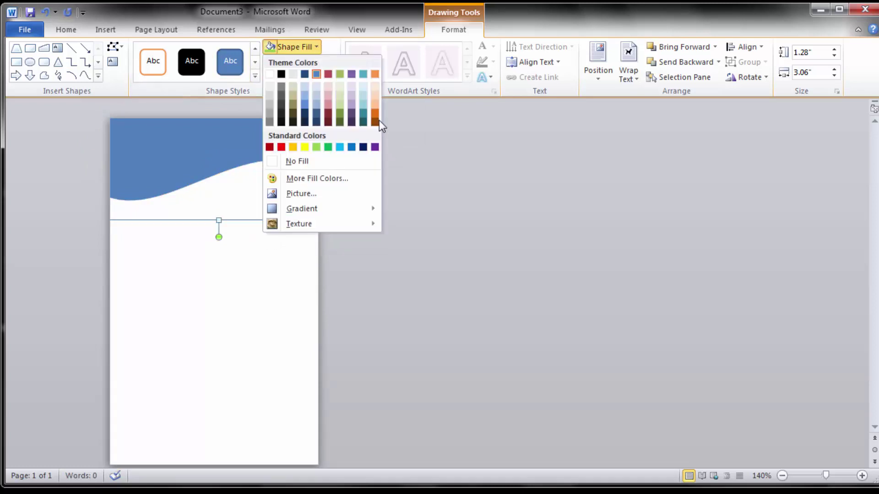
left_click(375, 94)
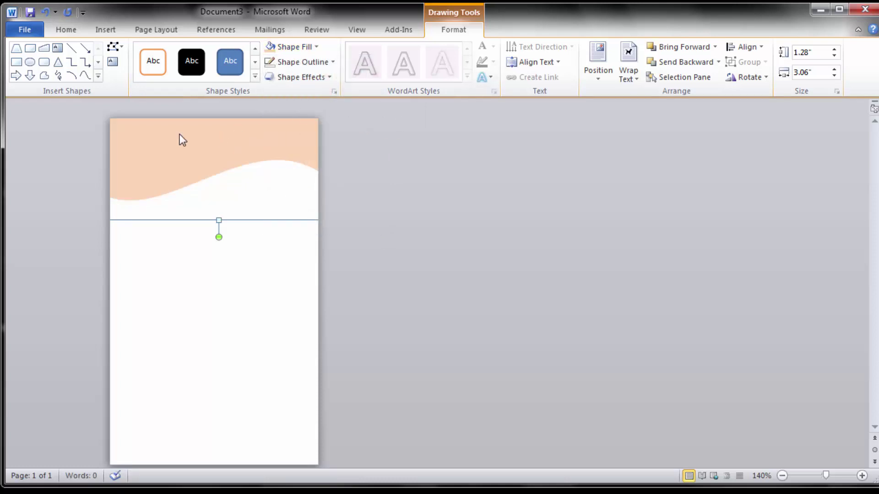
left_click(186, 238)
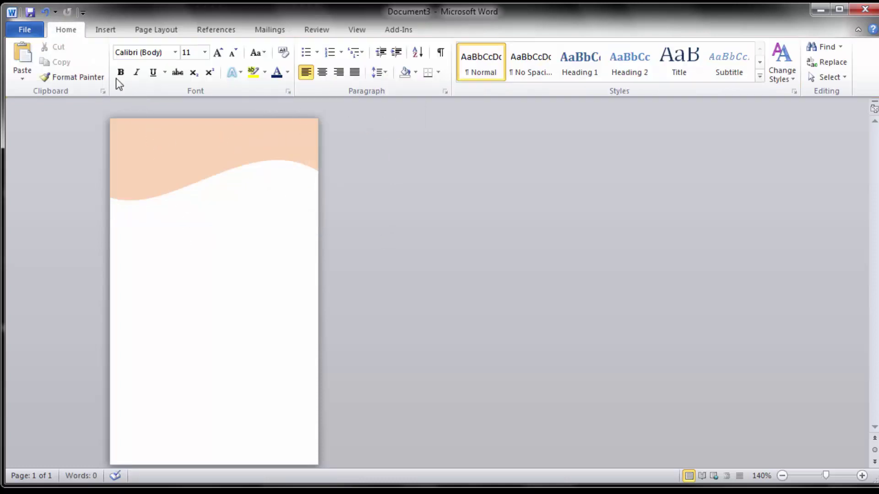
left_click(97, 30)
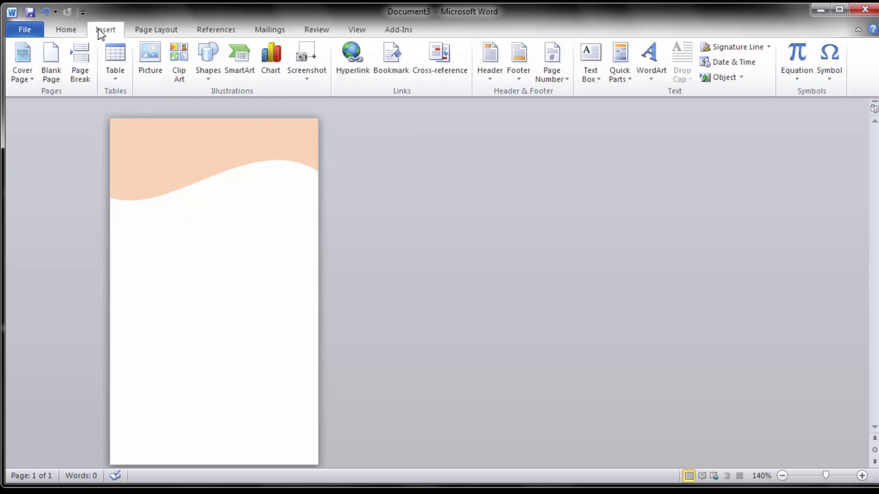
Insert the Logo picture in front of text, shrunk to 0.63 inches in the top-left corner.
left_click(146, 68)
left_click(401, 112)
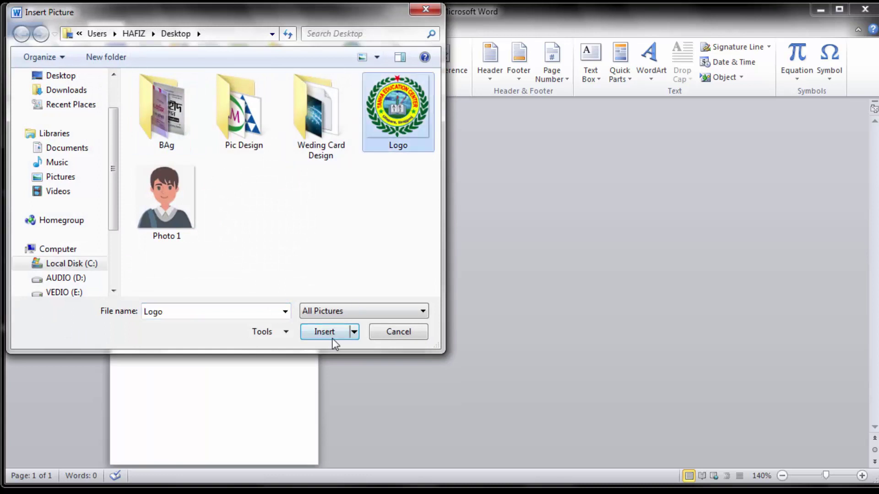
left_click(325, 333)
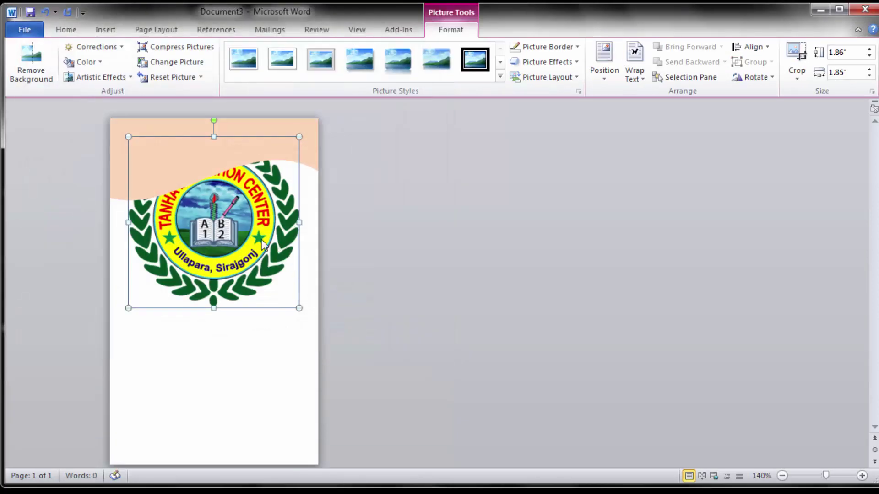
left_click(643, 62)
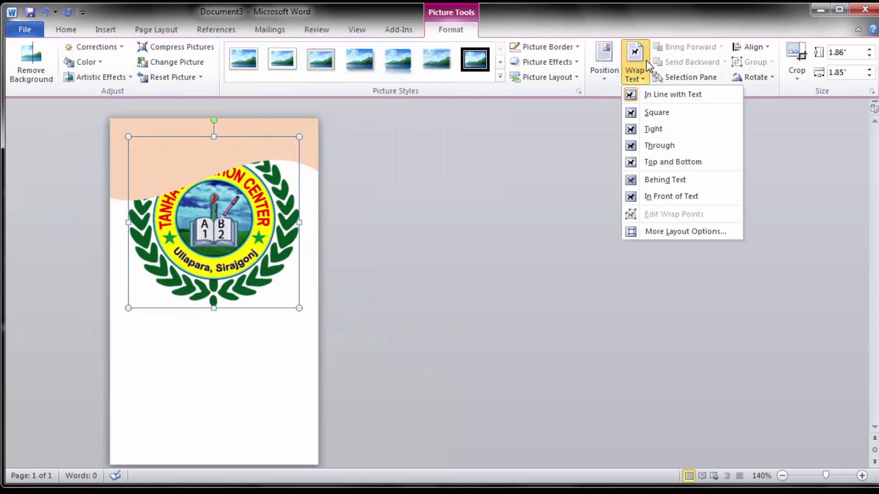
left_click(658, 196)
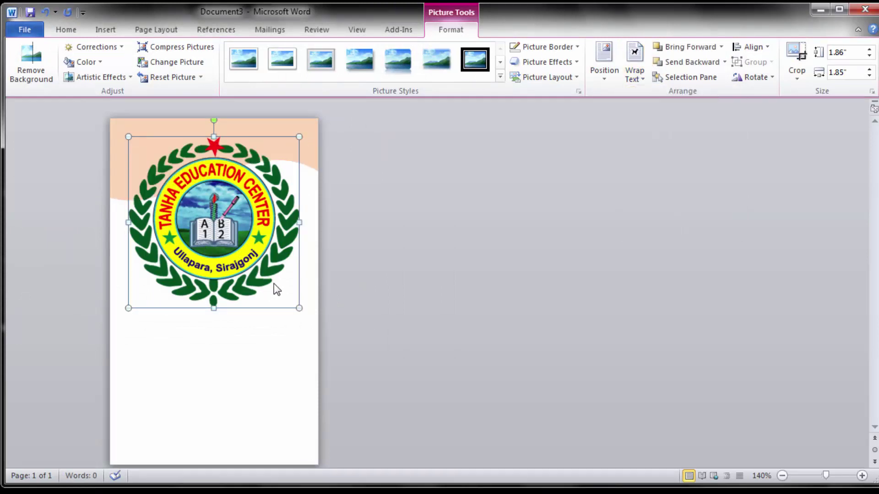
left_click_drag(299, 308, 195, 204)
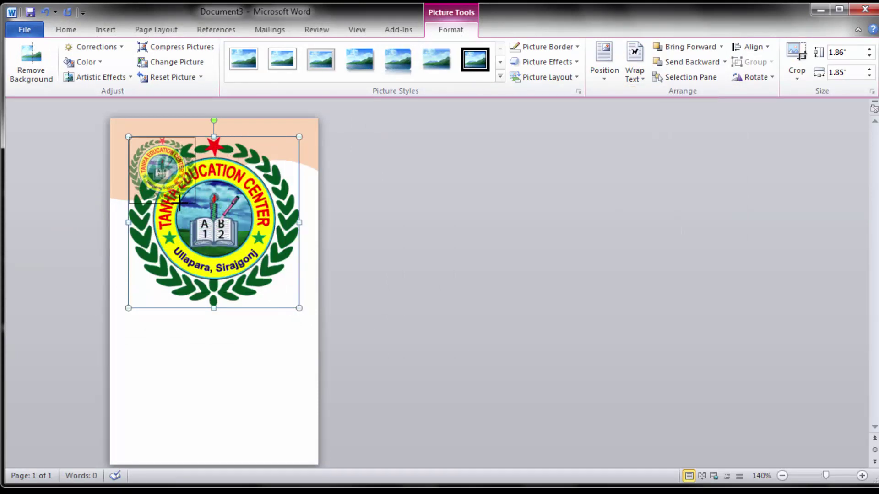
mouse_move(188, 197)
left_mouse_down()
mouse_move(176, 184)
mouse_move(184, 194)
left_mouse_up()
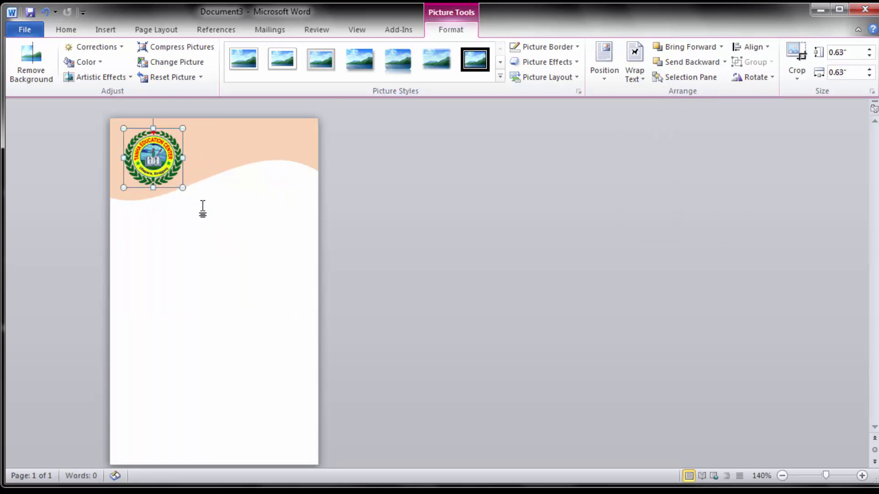
left_click(229, 228)
Draw a rounded rectangle in the header's top-right area.
left_click(102, 31)
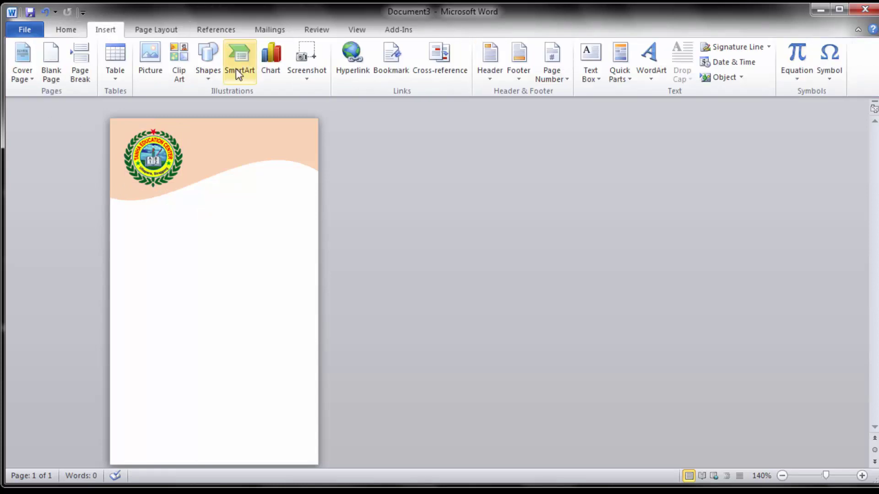
left_click(208, 78)
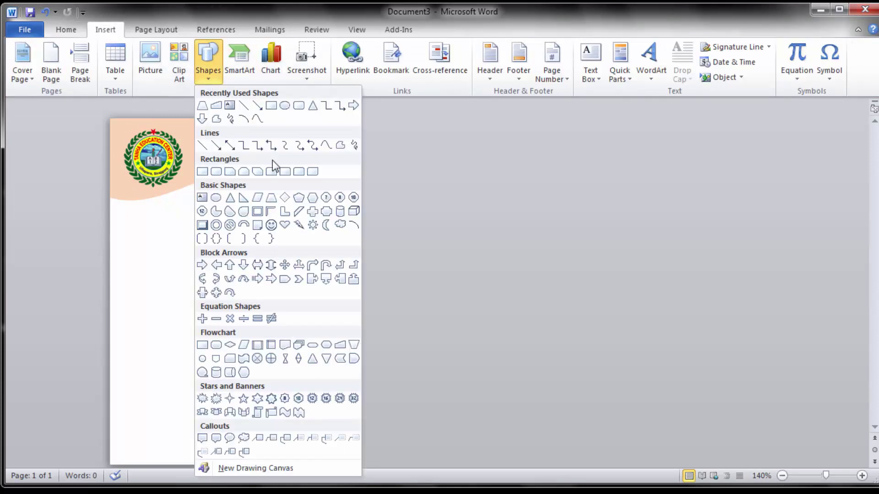
left_click(311, 173)
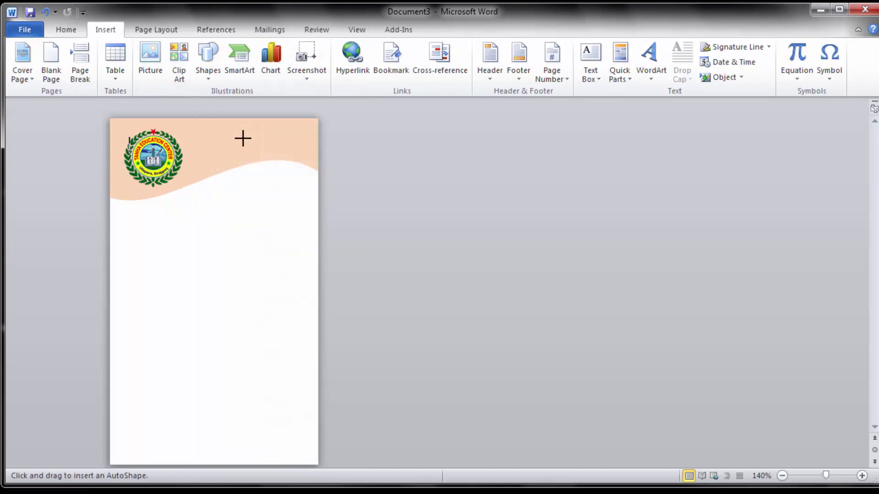
left_click_drag(215, 128, 305, 157)
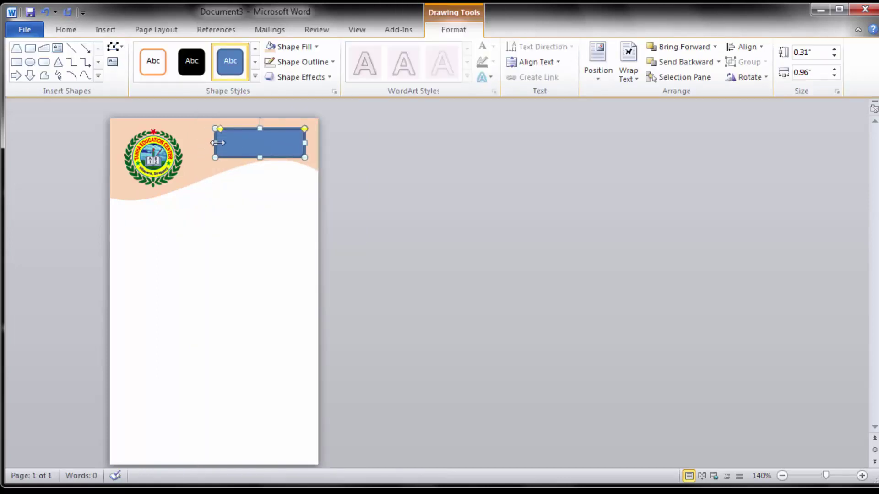
Give the bar no outline, a green fill and a green glow, widening it toward the logo.
left_click(333, 62)
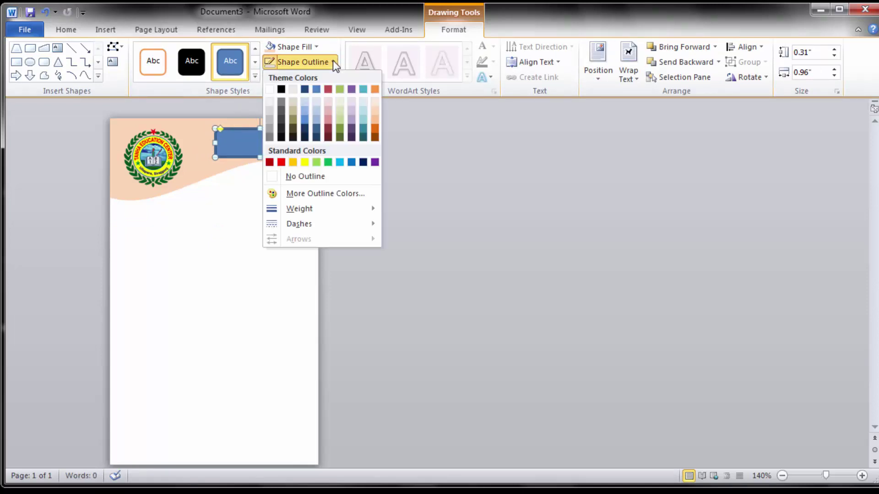
left_click(303, 176)
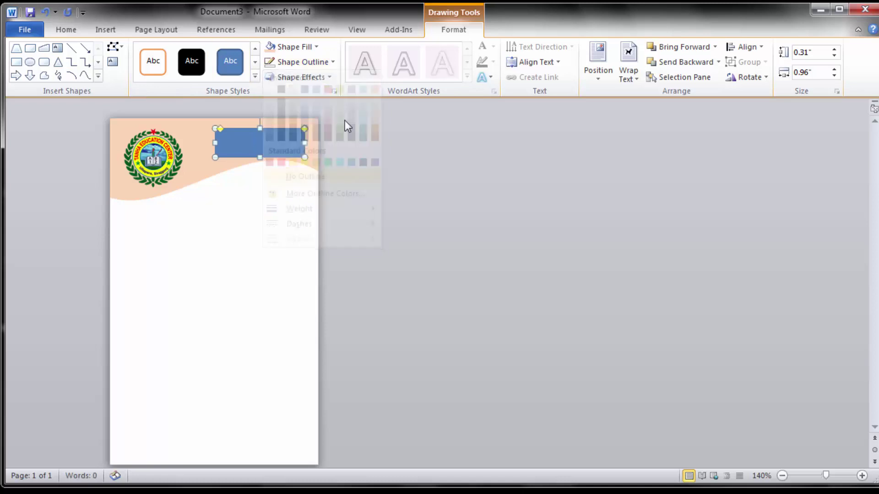
left_click(316, 47)
left_click(329, 147)
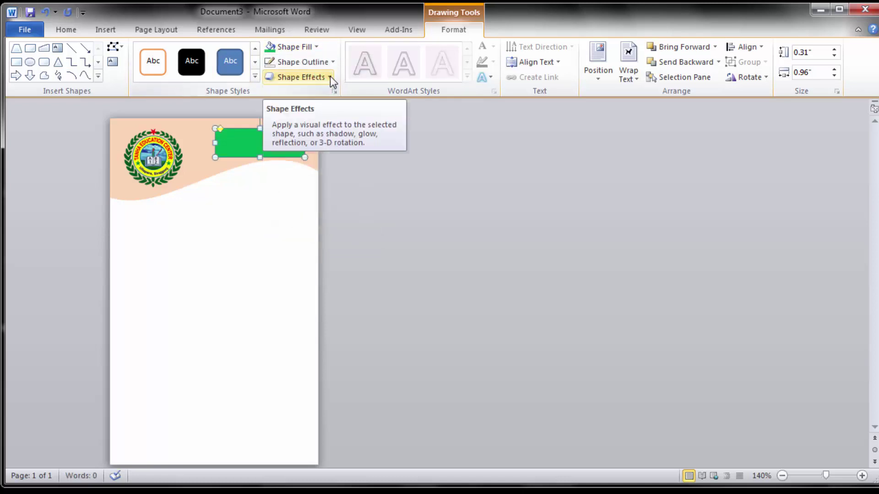
left_click(331, 76)
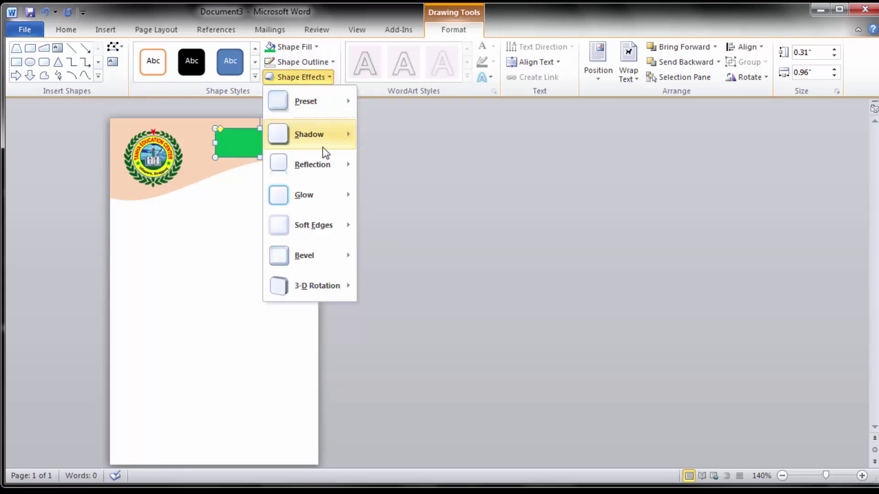
mouse_move(304, 195)
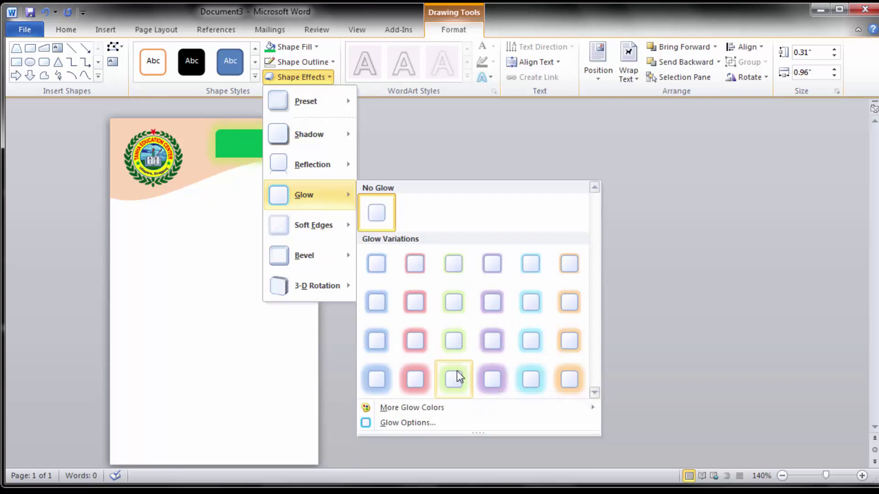
left_click(463, 379)
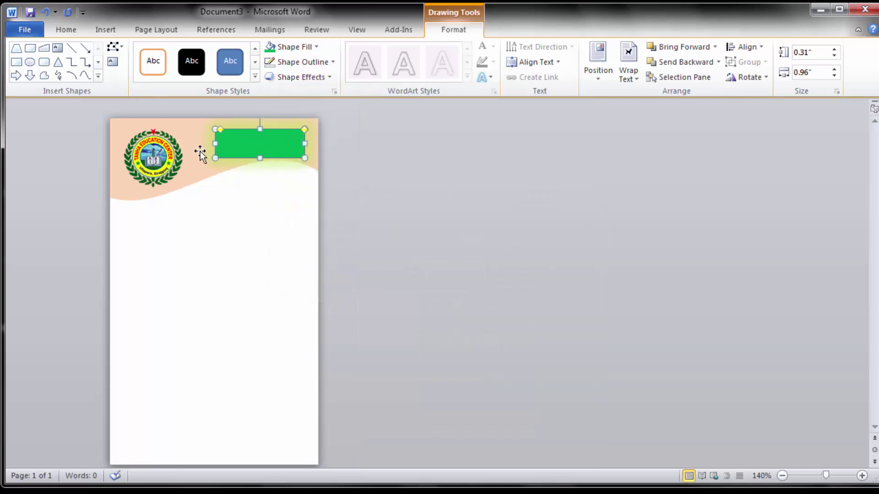
left_click_drag(215, 146, 198, 143)
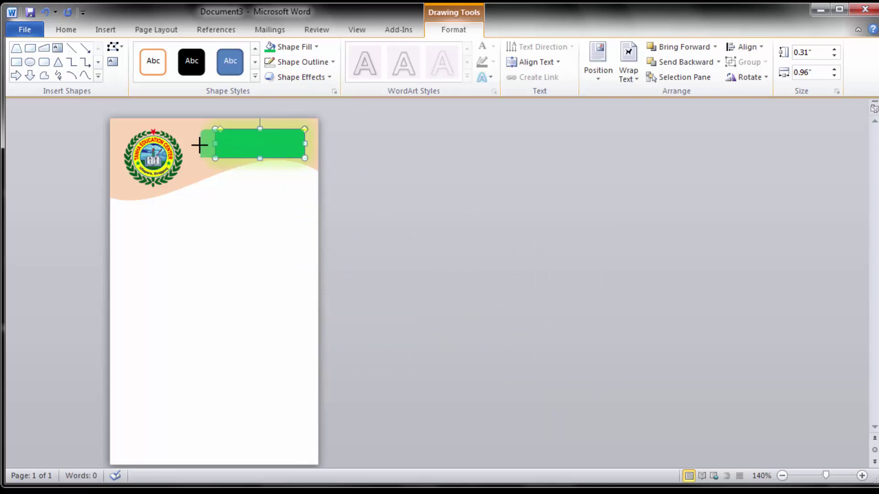
Insert WordArt reading IDENTITY CARD.
left_click(245, 197)
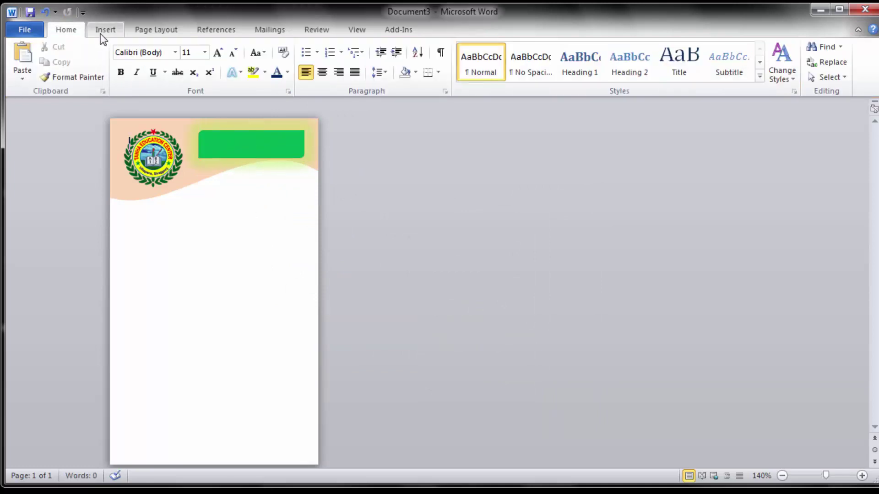
left_click(104, 31)
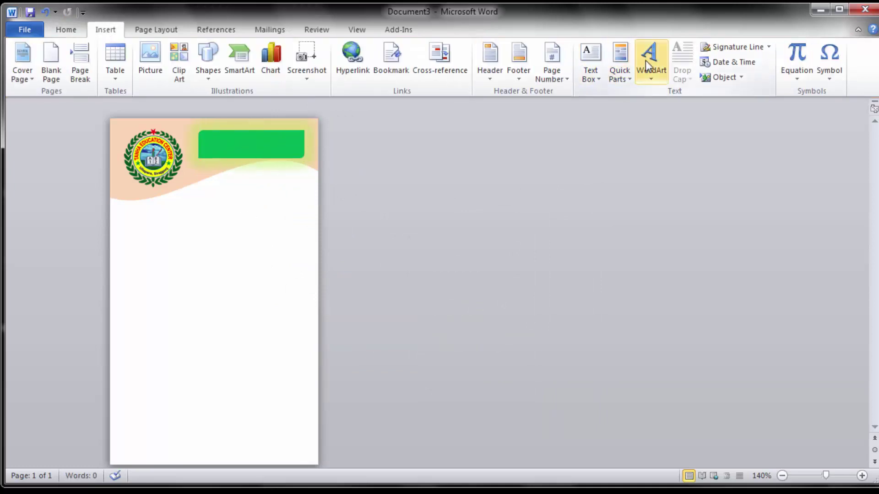
left_click(646, 67)
left_click(730, 106)
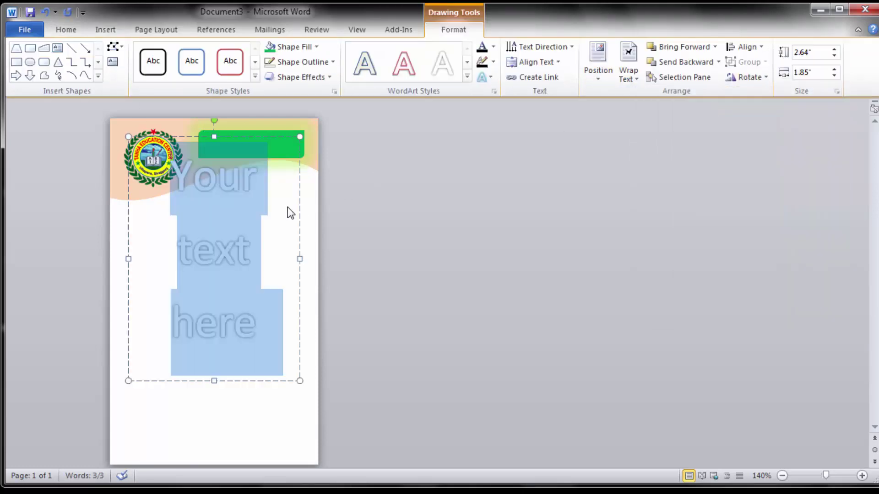
type("IDEN")
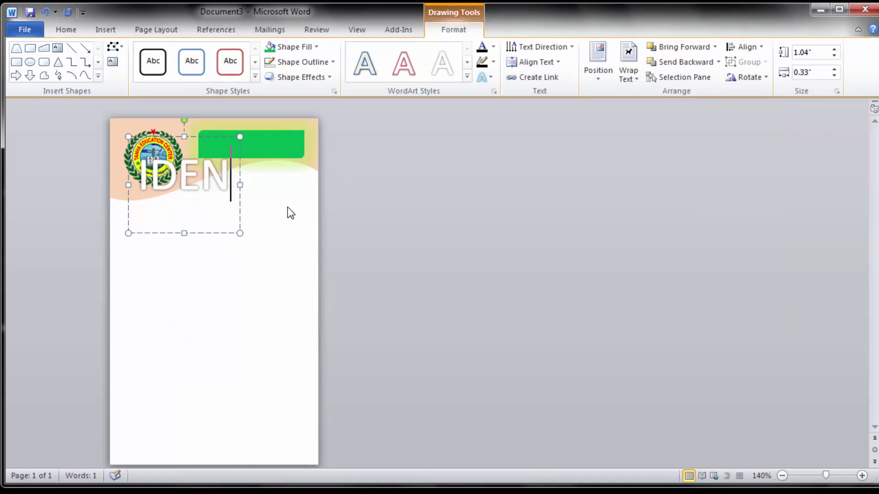
type("TIT")
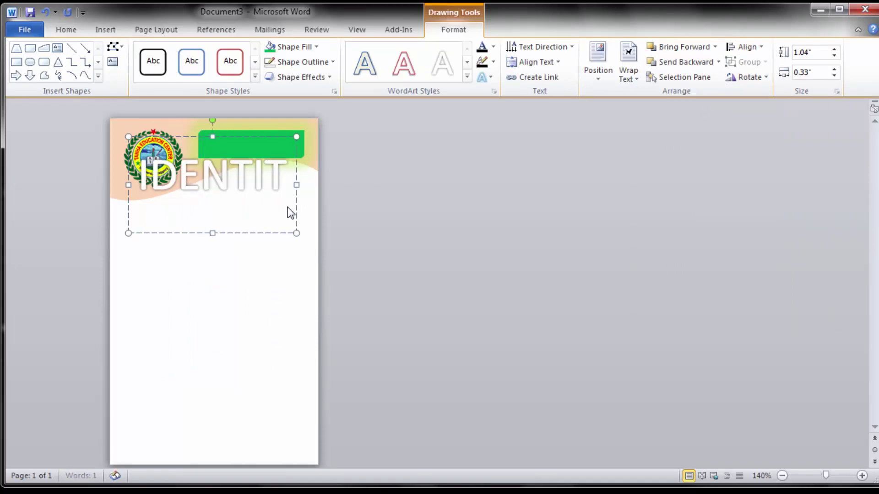
type("Y CARD")
Set the IDENTITY CARD lettering to 12 pt and position it on the green bar.
key("ctrl+a")
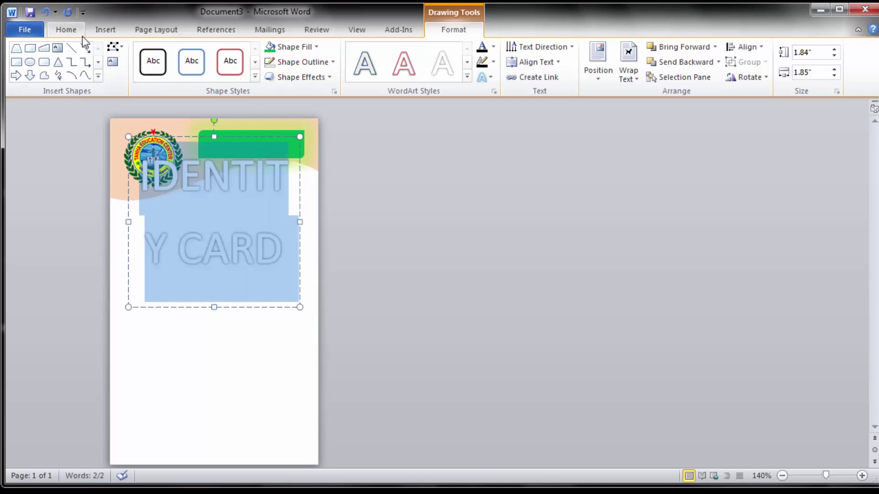
left_click(68, 30)
left_click(204, 52)
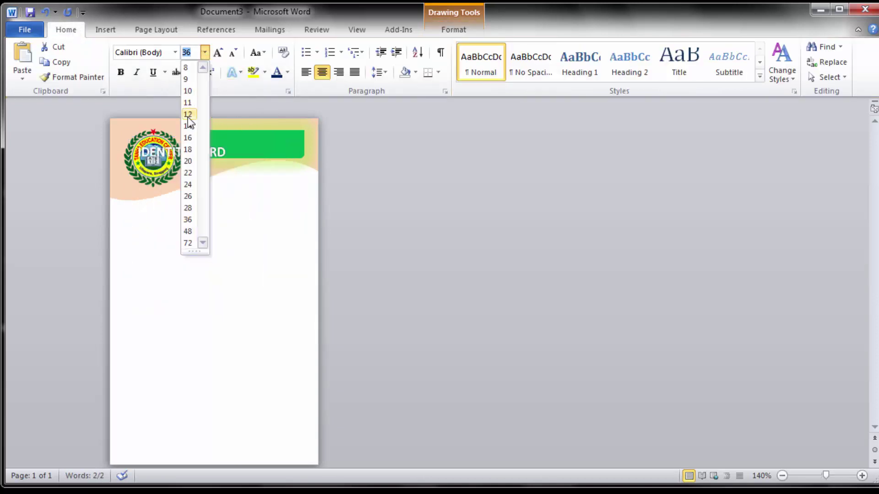
left_click(189, 114)
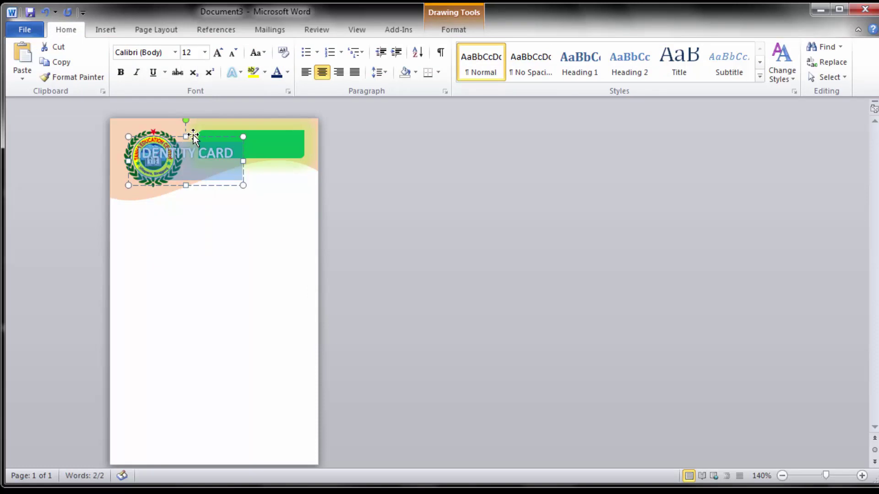
left_click_drag(191, 135, 259, 120)
key("Left")
key("Down")
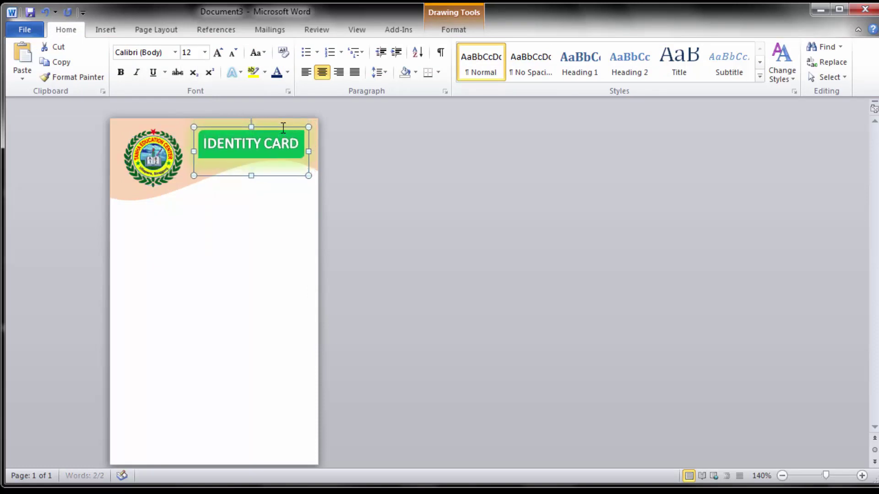
key("Right")
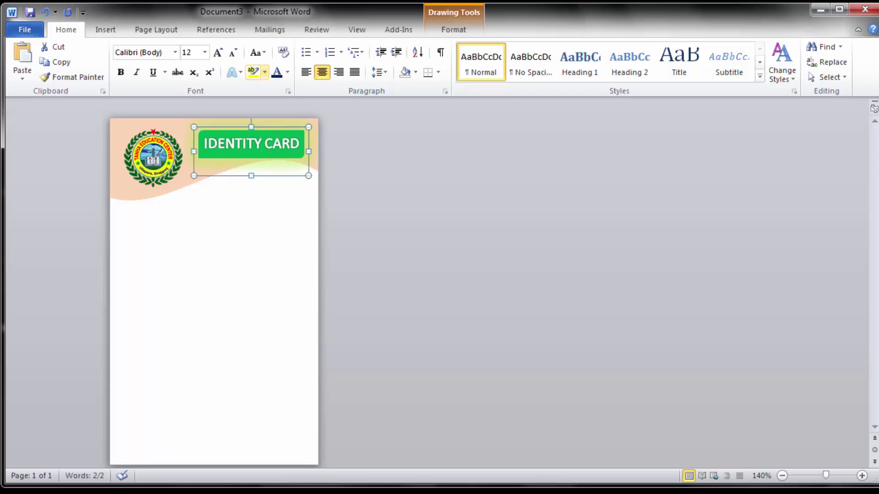
Lower the wave copy, send it backward, fill it pale aqua, and shorten it into a level stripe.
left_click(226, 310)
left_click(117, 190)
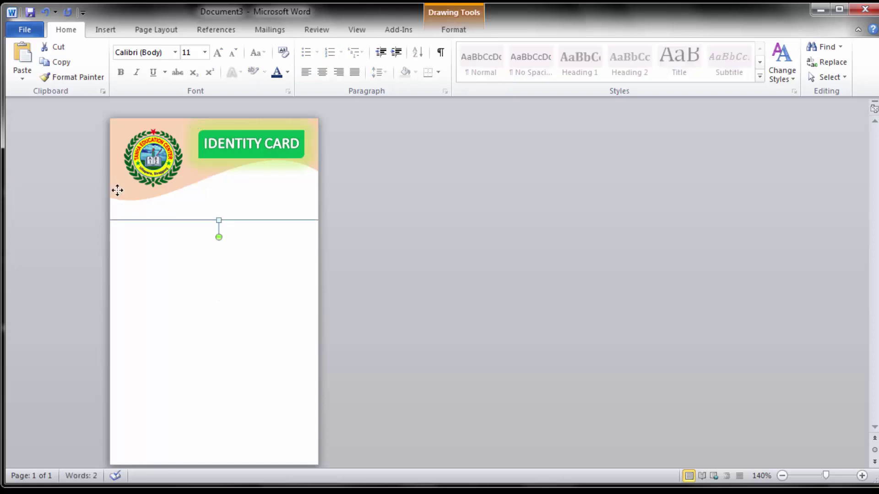
left_click_drag(117, 193, 118, 205)
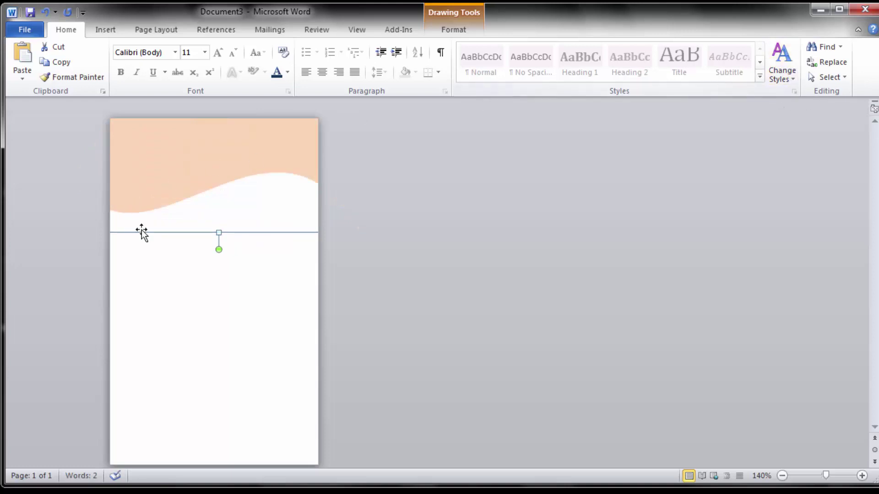
double_click(149, 209)
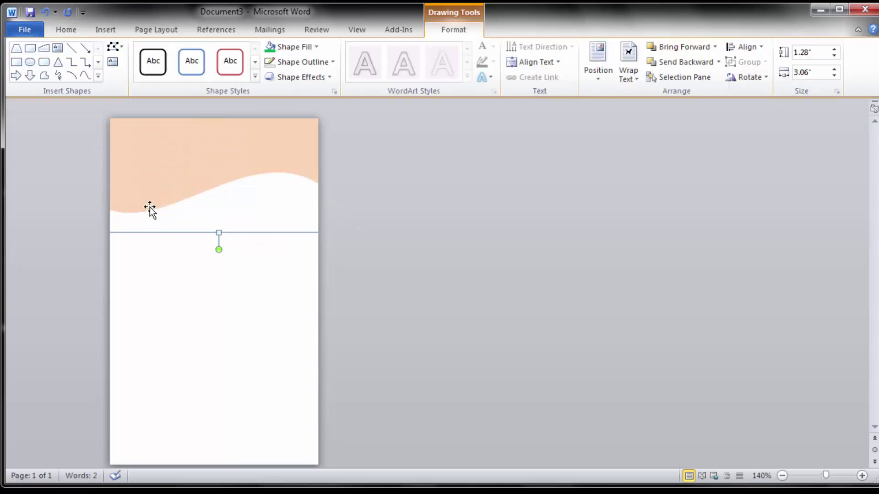
left_click(695, 62)
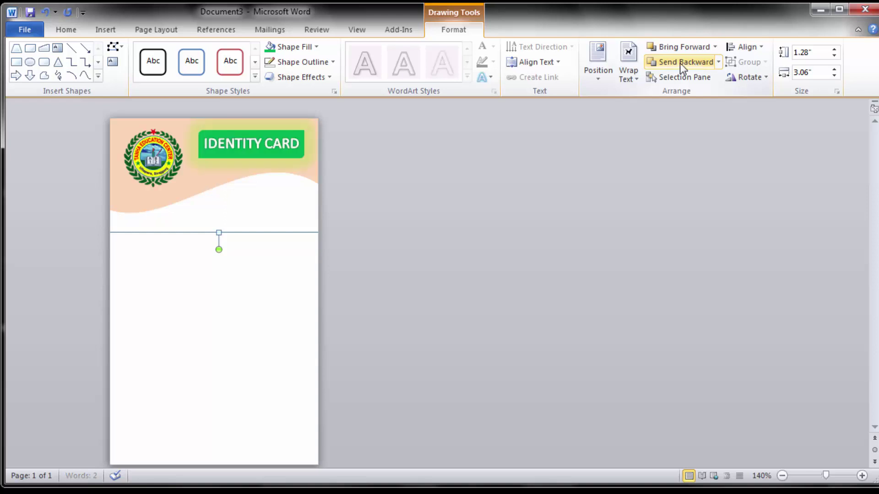
left_click(317, 46)
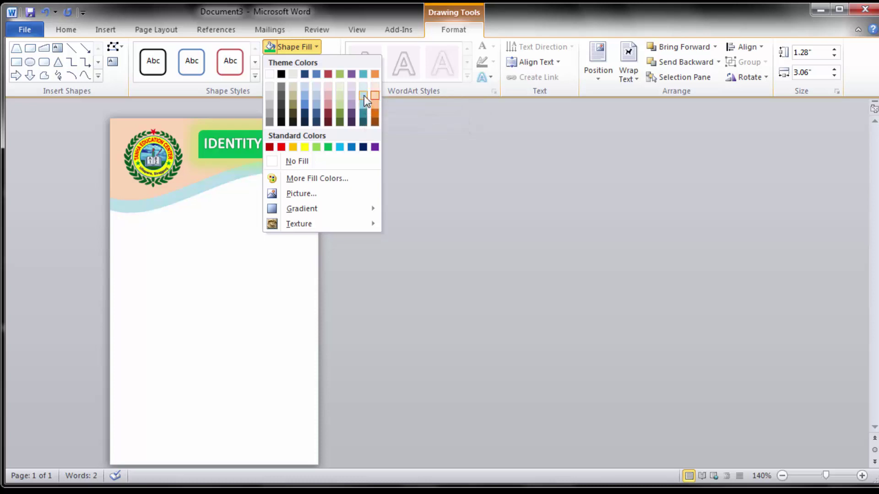
left_click(364, 95)
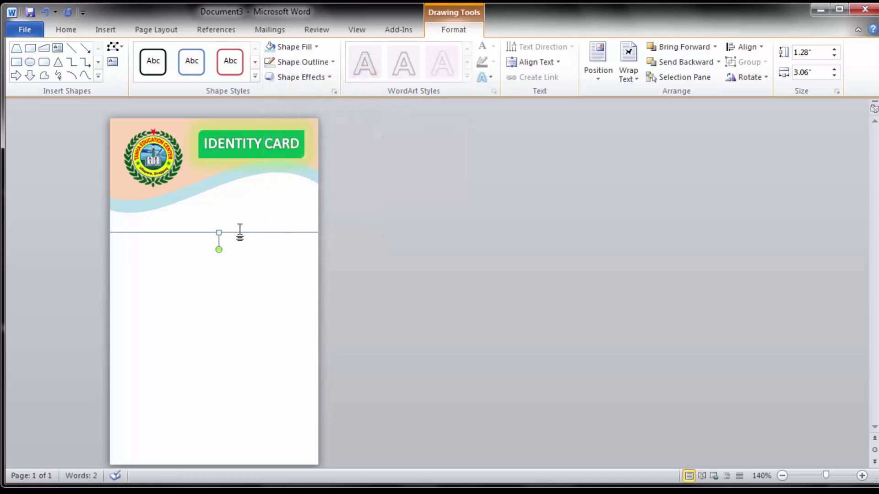
mouse_move(220, 231)
left_mouse_down()
mouse_move(220, 219)
mouse_move(213, 245)
left_mouse_up()
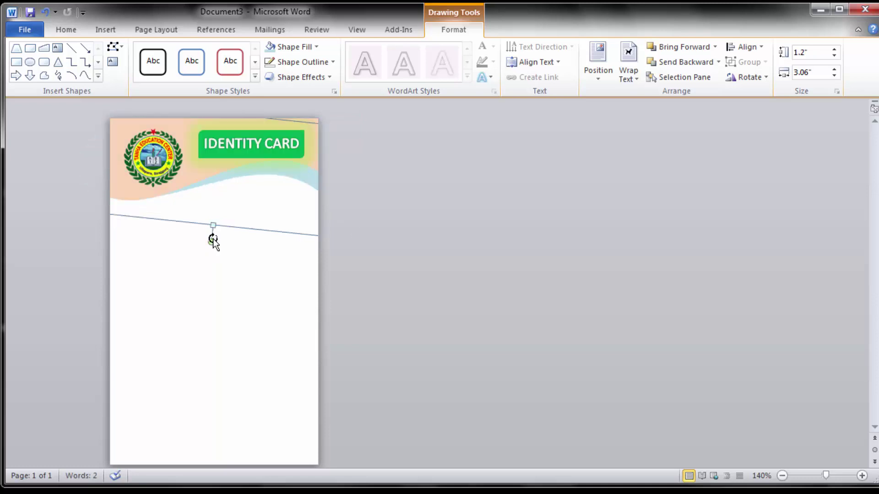
left_click_drag(214, 245, 220, 245)
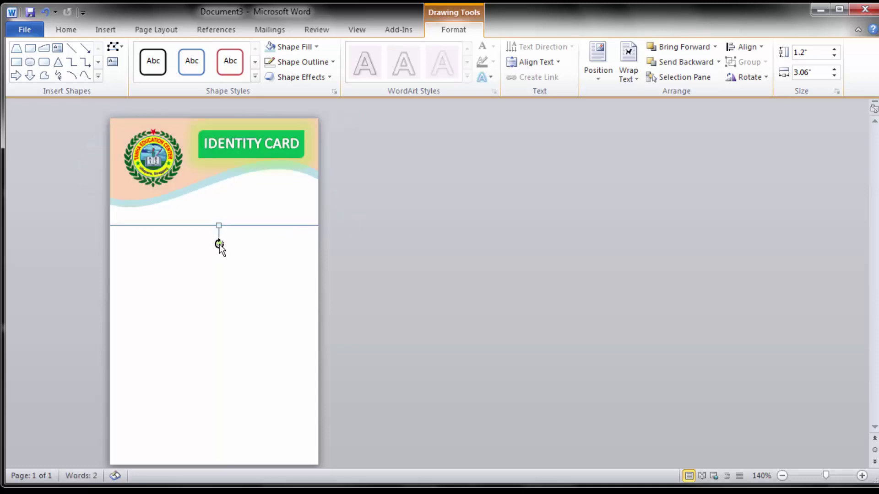
left_click(205, 249)
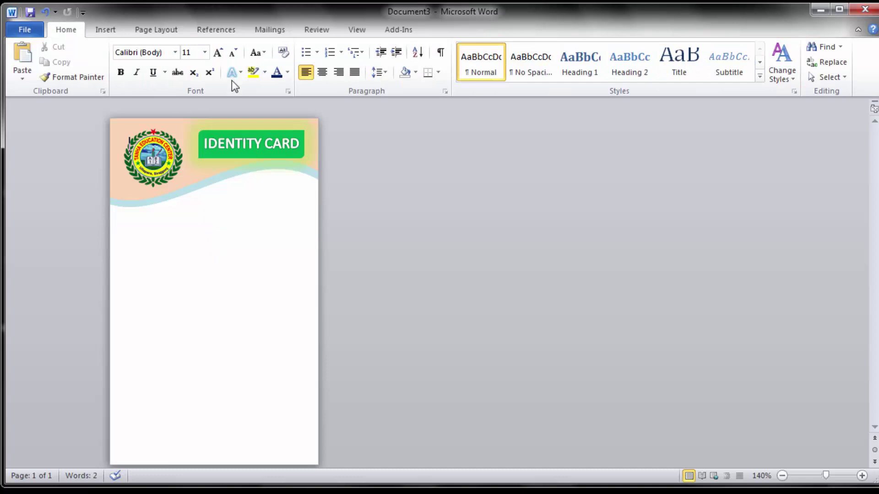
Insert blue reflected WordArt reading TANHA EDUCATION CENTER.
left_click(105, 29)
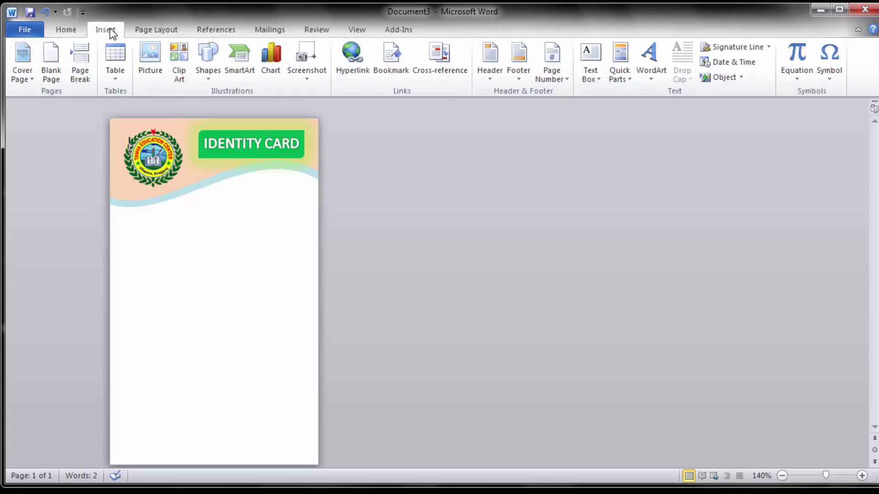
left_click(654, 56)
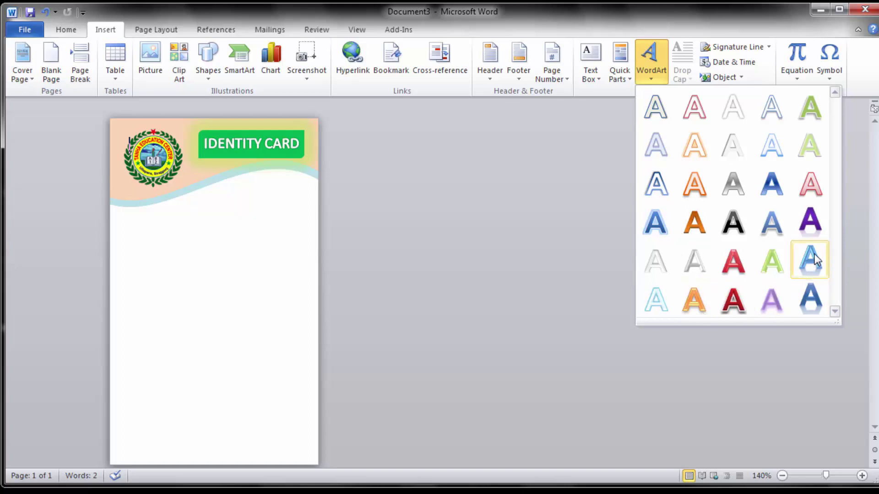
left_click(815, 295)
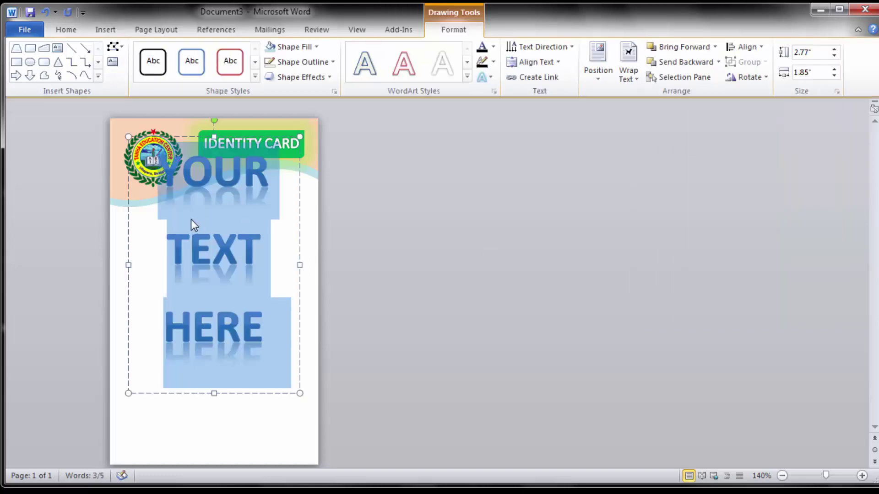
type("TA")
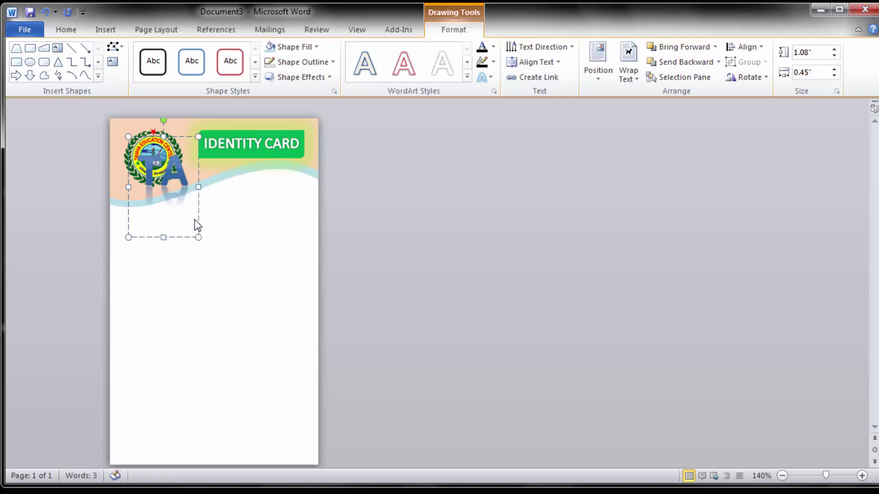
type("NHA")
key("Return")
type("E")
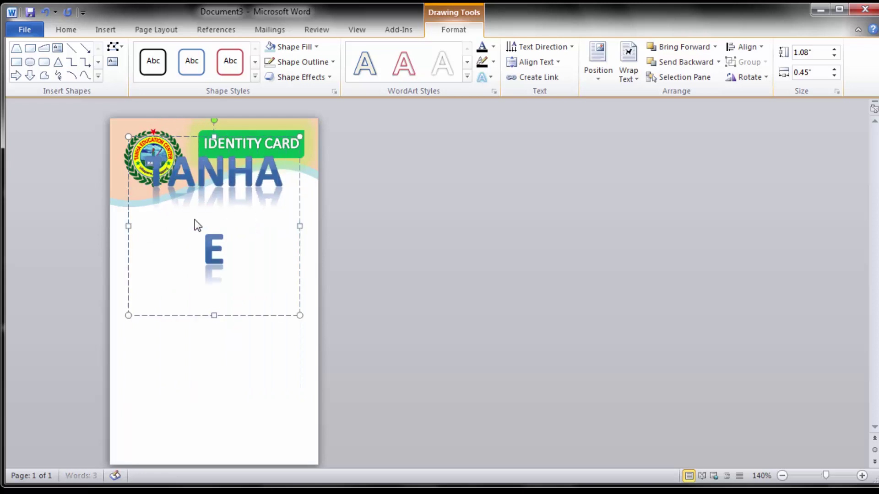
type("DUCA")
key("Return")
type("TI")
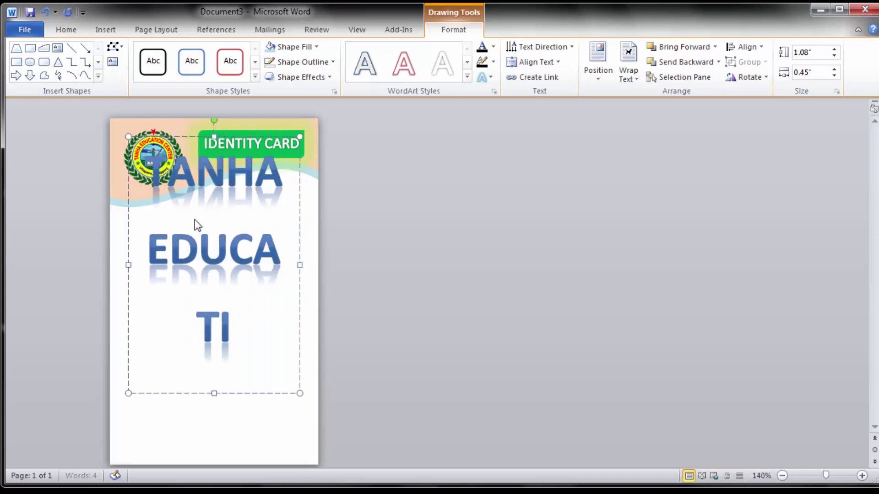
type("ON")
key("Return")
type("CENTER")
Set the title to 12 pt and widen it onto one line just below the header.
key("ctrl+a")
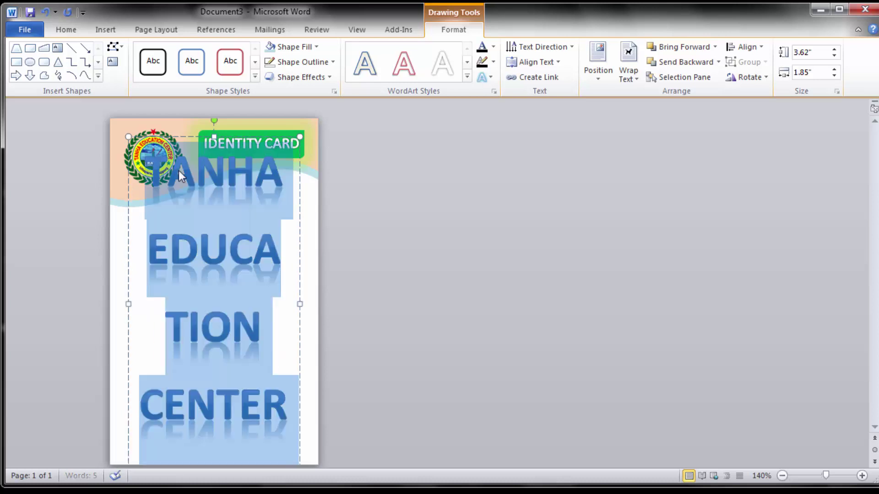
left_click(68, 29)
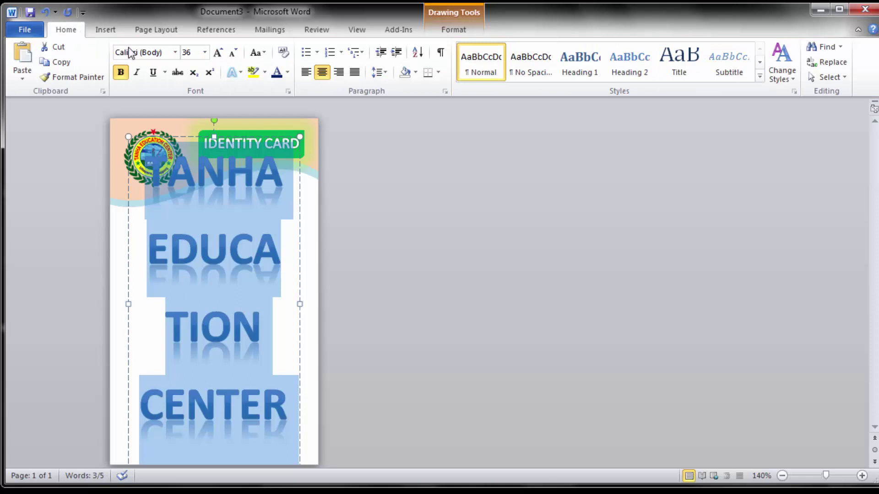
left_click(205, 53)
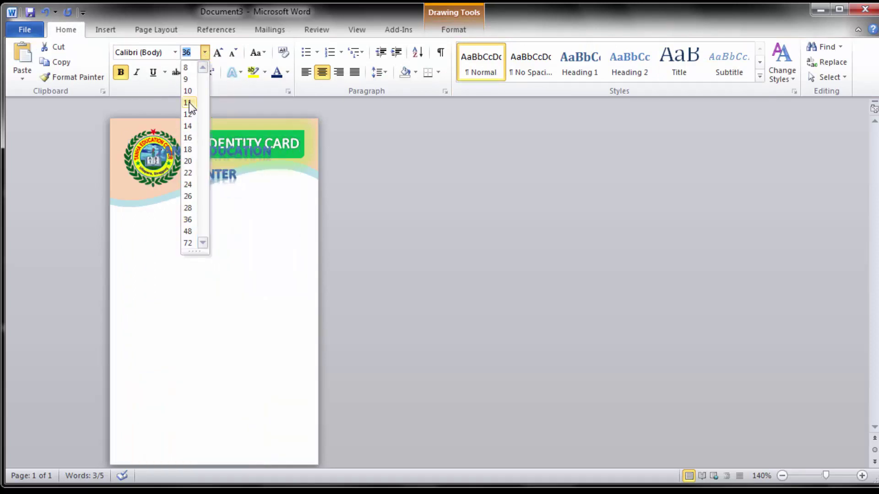
left_click(188, 115)
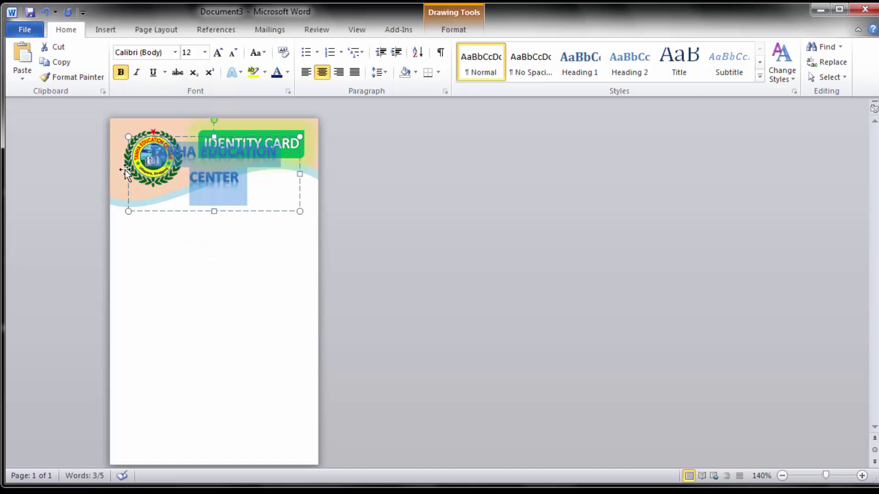
left_click_drag(128, 174, 111, 174)
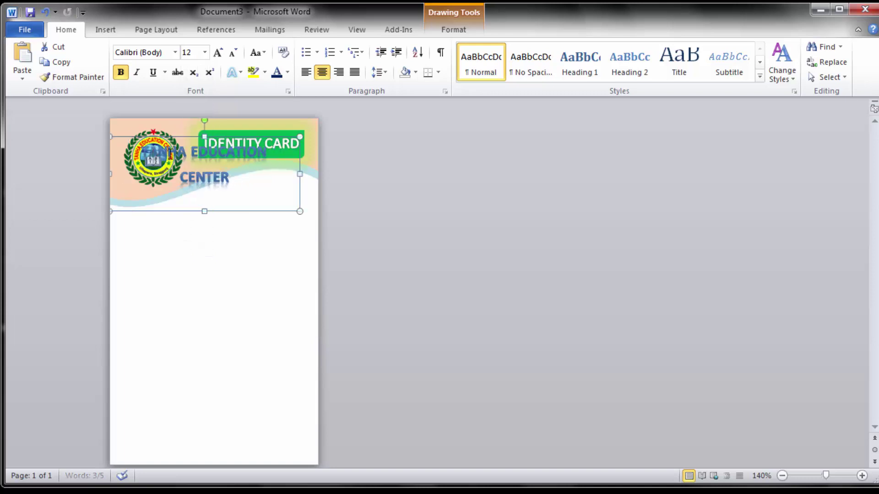
left_click_drag(186, 136, 188, 208)
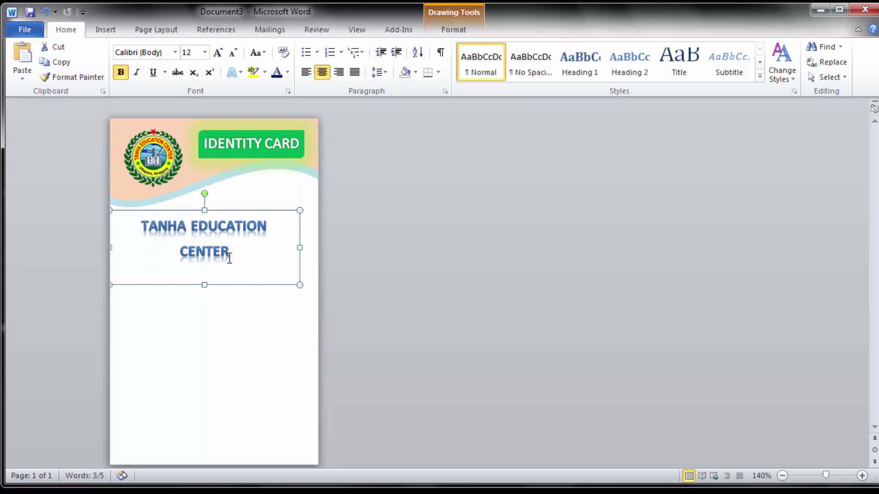
left_click_drag(300, 249, 317, 250)
left_click_drag(243, 211, 243, 205)
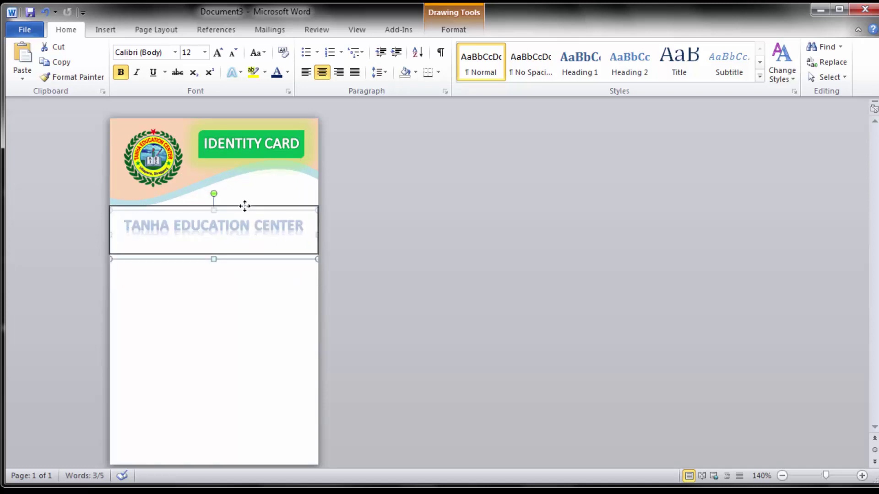
Keep the school title at 12 pt, colour it light blue, and shorten its box.
triple_click(247, 218)
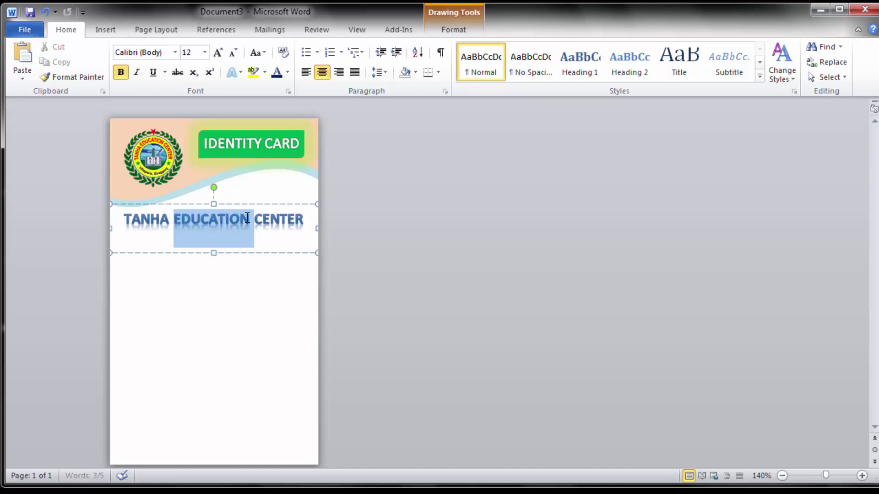
left_click(205, 52)
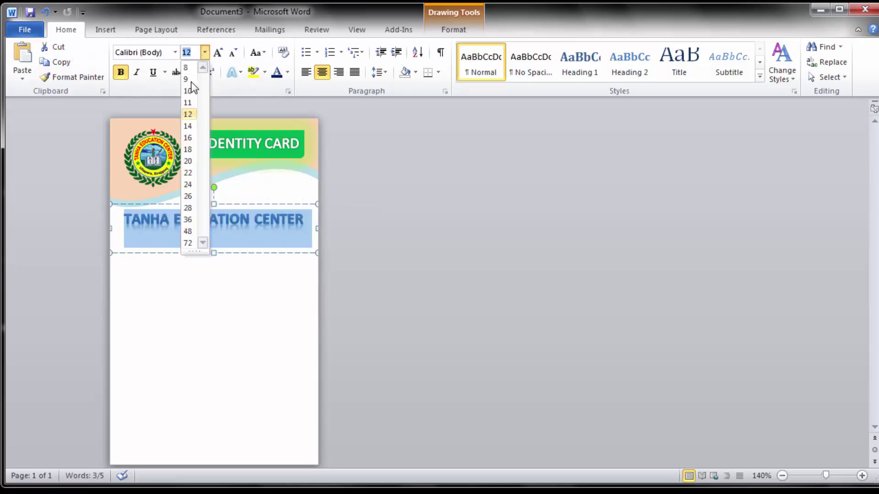
left_click(190, 130)
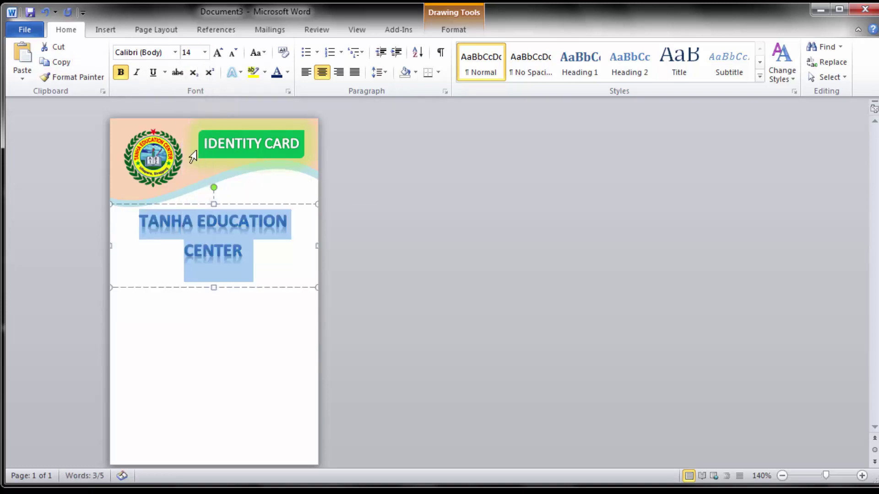
left_click(205, 52)
left_click(188, 114)
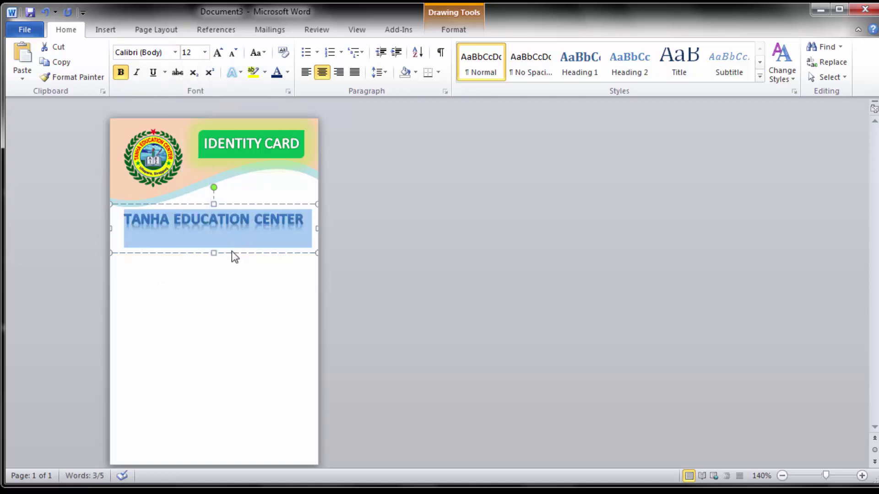
left_click(287, 71)
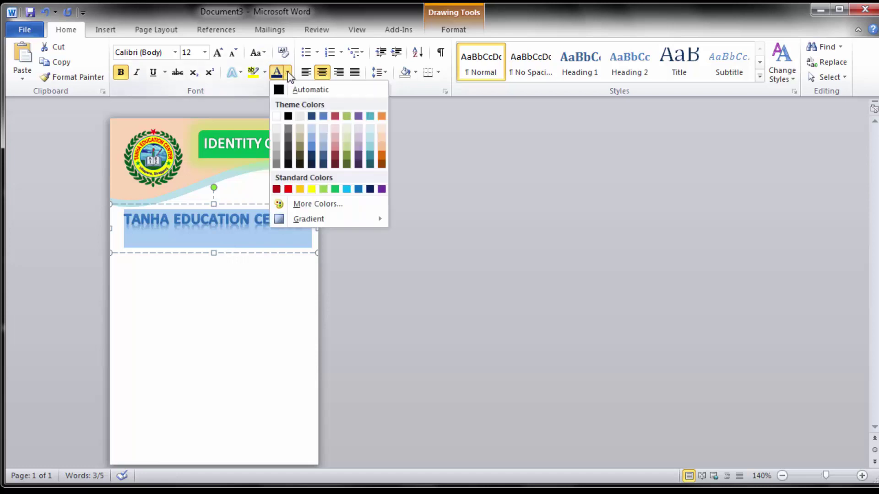
left_click(350, 190)
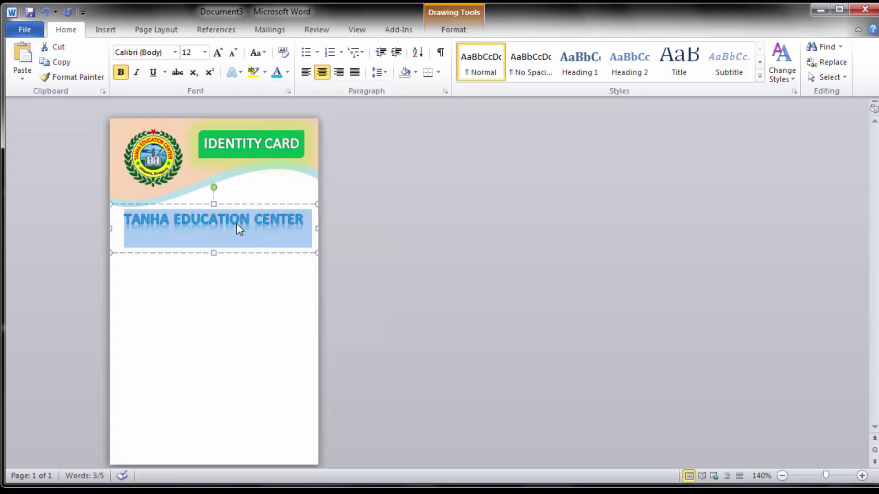
left_click(222, 290)
left_click_drag(214, 253, 215, 239)
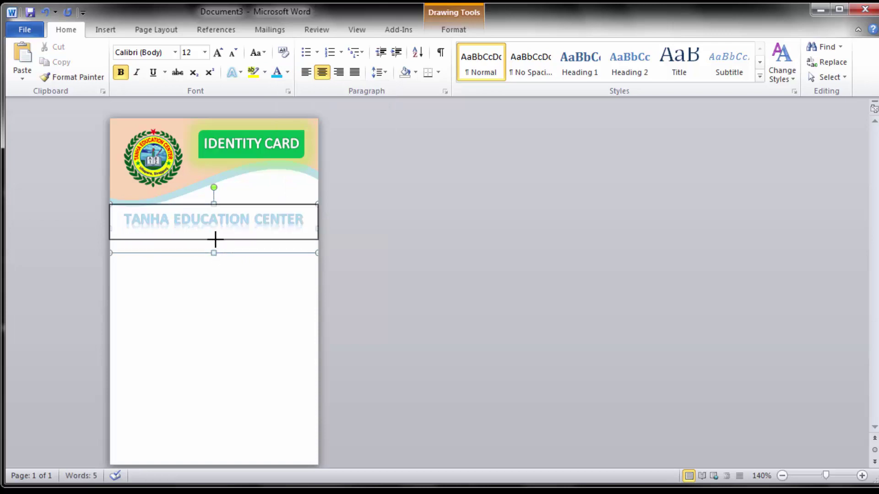
left_click(273, 257)
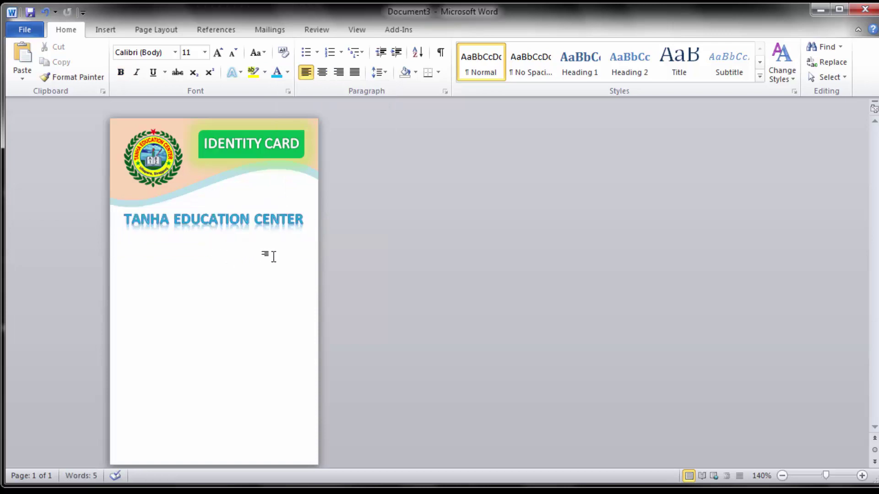
Set the IDENTITY CARD text to 10 pt and shift its box slightly right and up.
left_click(257, 145)
triple_click(257, 139)
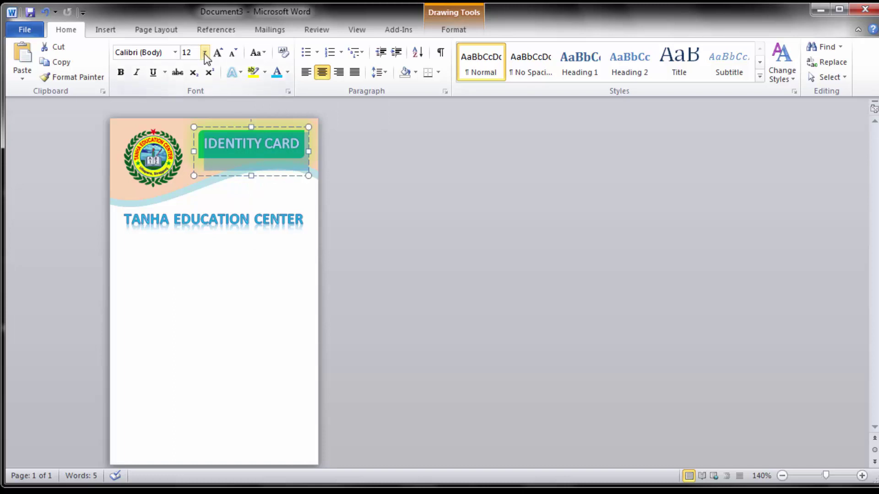
left_click(204, 53)
left_click(190, 95)
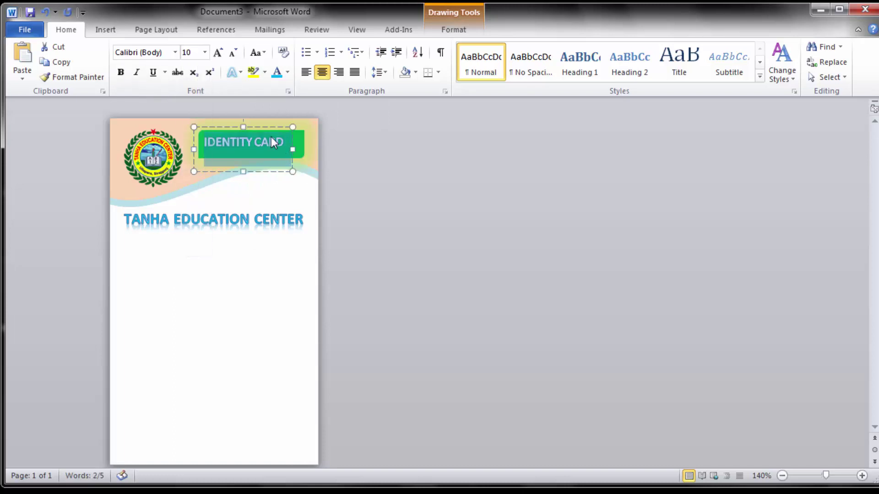
left_click_drag(273, 124, 265, 131)
left_click(265, 140)
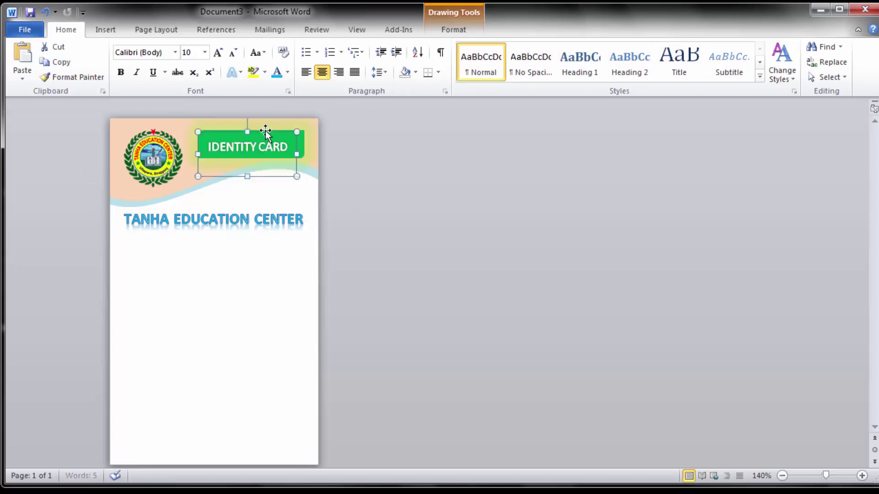
left_click_drag(266, 130, 268, 129)
left_click(207, 314)
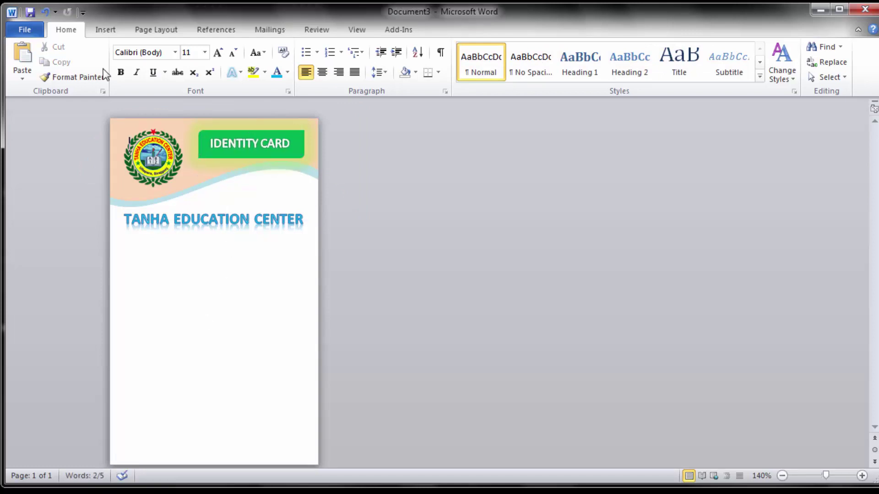
left_click(105, 29)
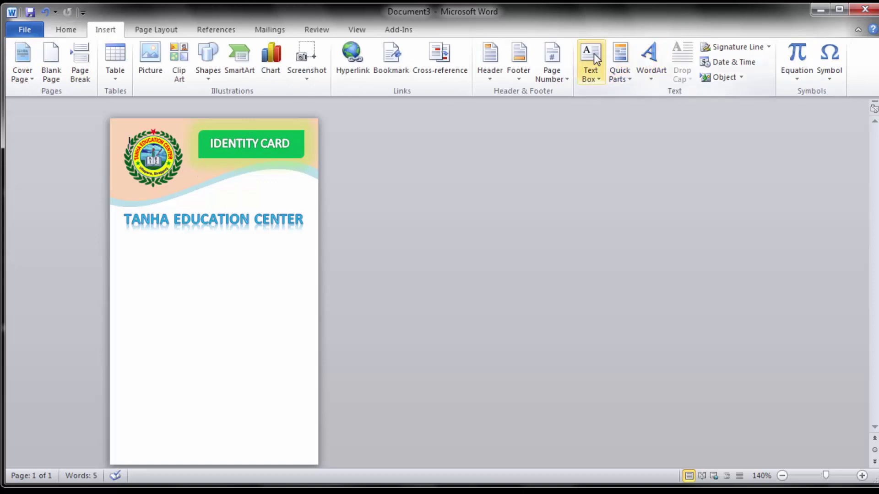
Insert a simple text box and replace its placeholder with the school's address.
left_click(594, 53)
left_click(613, 170)
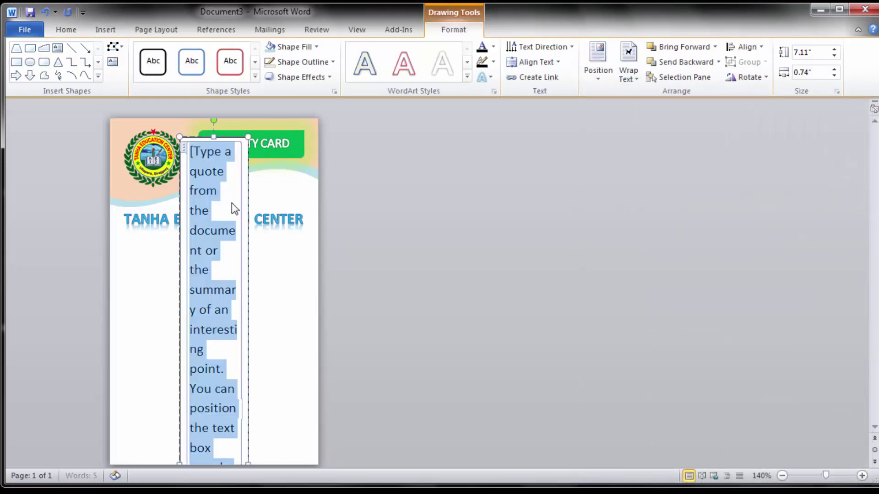
key("Delete")
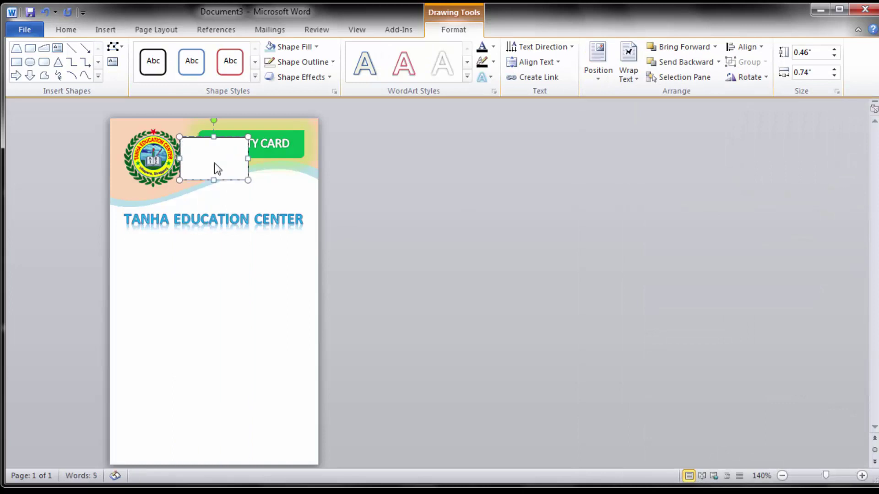
type("Ullapara")
key("Return")
type(", Sirajg")
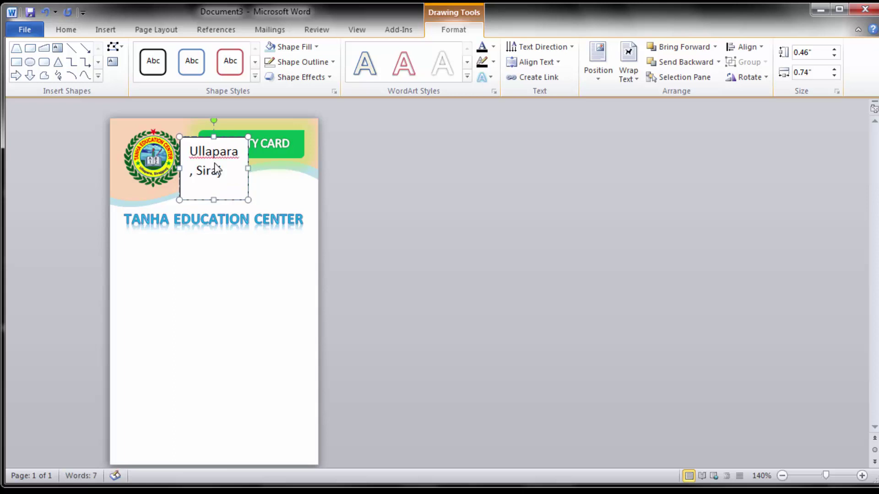
type("onj.")
Set the address text to size 8 and widen the box so it fits on one line.
key("ctrl+a")
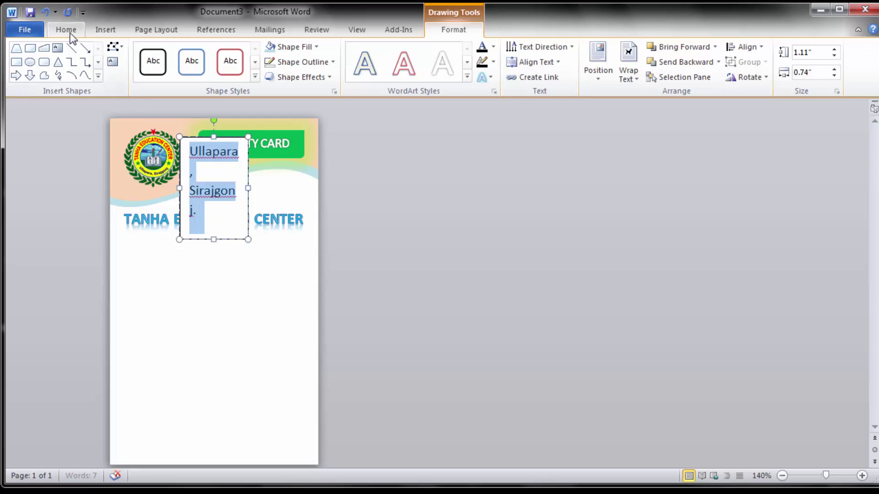
left_click(66, 30)
left_click(205, 52)
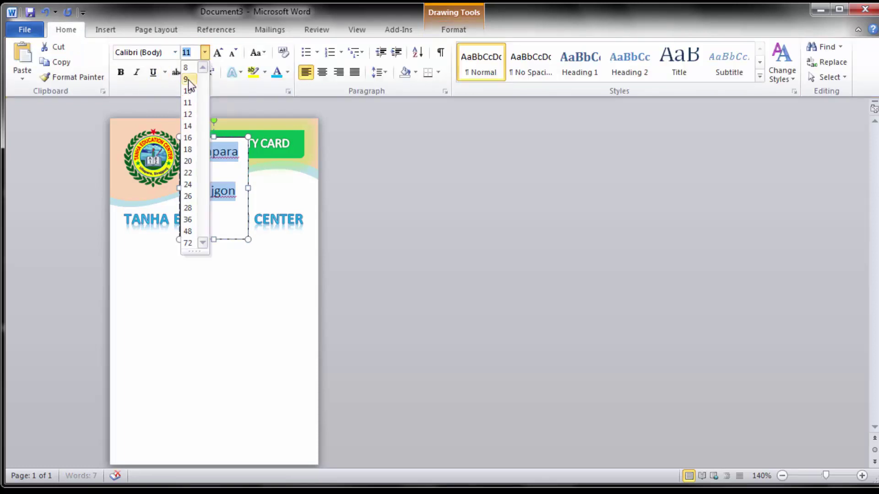
left_click(186, 67)
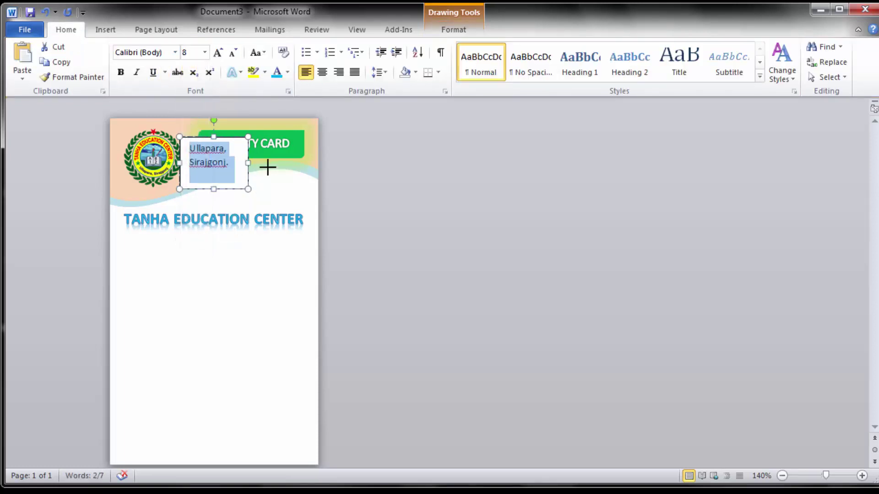
mouse_move(248, 163)
left_mouse_down()
mouse_move(271, 156)
mouse_move(240, 224)
mouse_move(248, 223)
left_mouse_up()
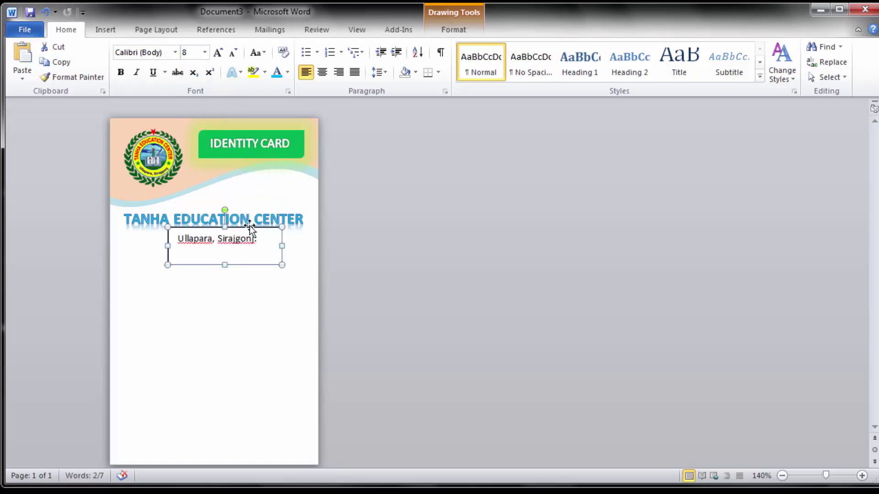
Give the address box no outline and no fill.
double_click(250, 228)
left_click(328, 62)
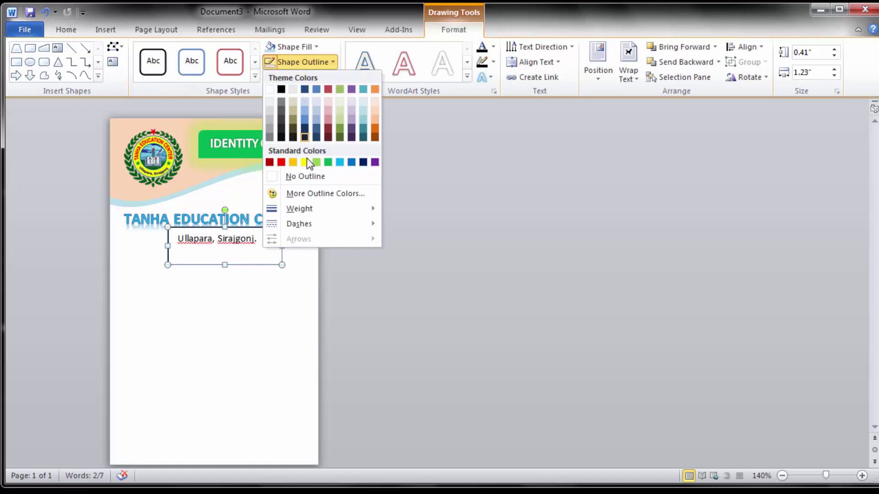
left_click(302, 177)
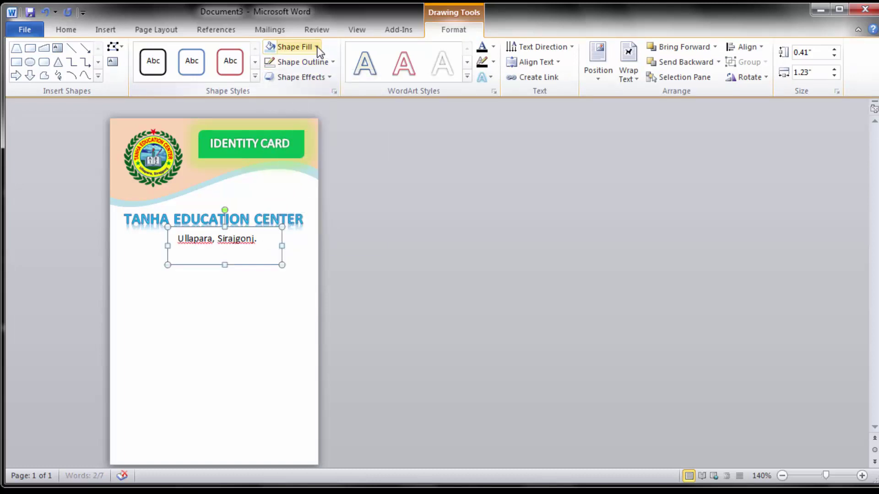
left_click(316, 46)
left_click(299, 161)
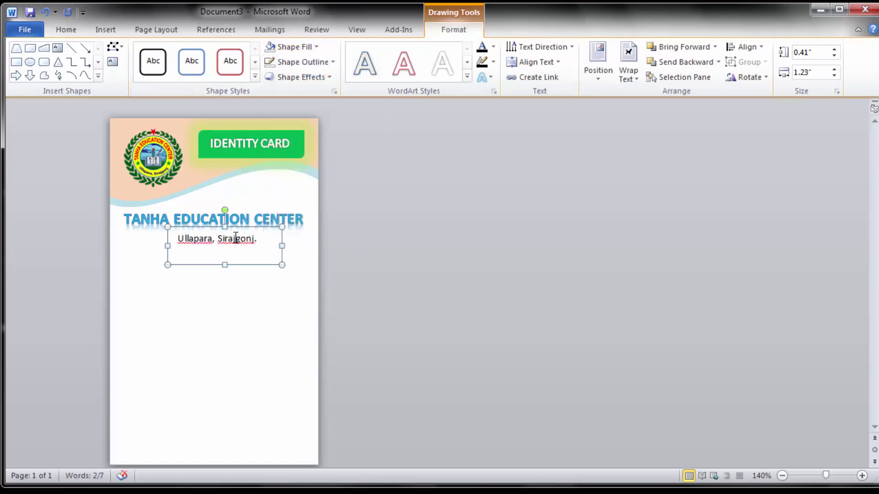
Enlarge the address to size 9 and centre its box under the school title.
key("ctrl+a")
left_click(78, 35)
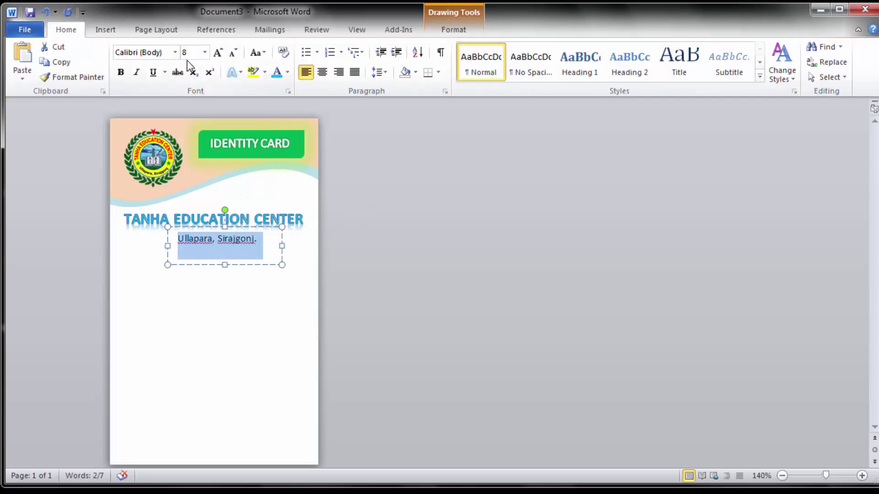
left_click(204, 52)
left_click(191, 85)
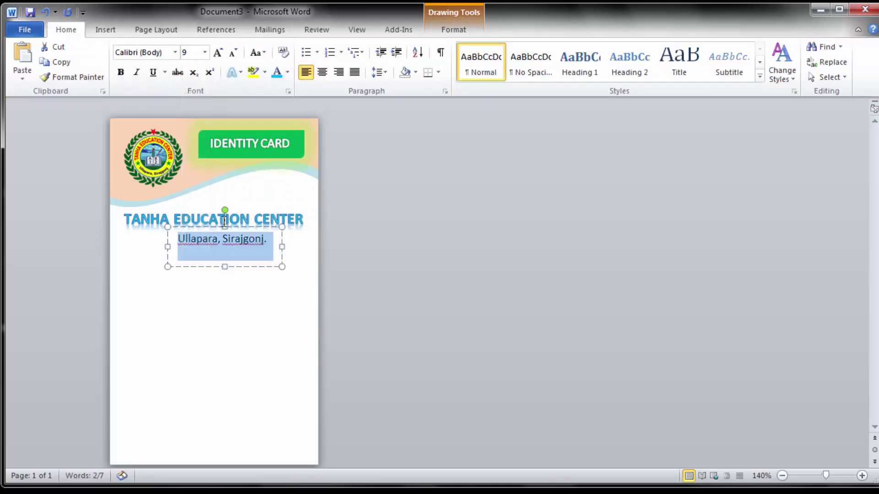
left_click(215, 225)
left_click_drag(220, 225, 211, 224)
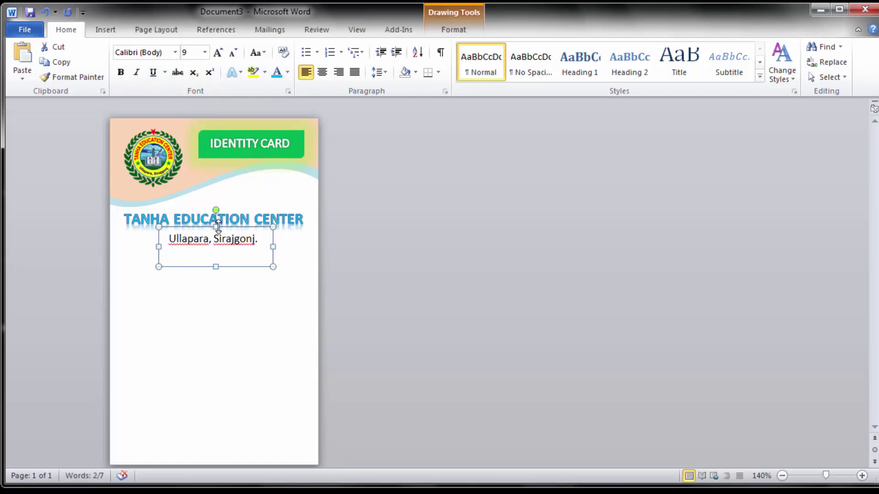
left_click(235, 383)
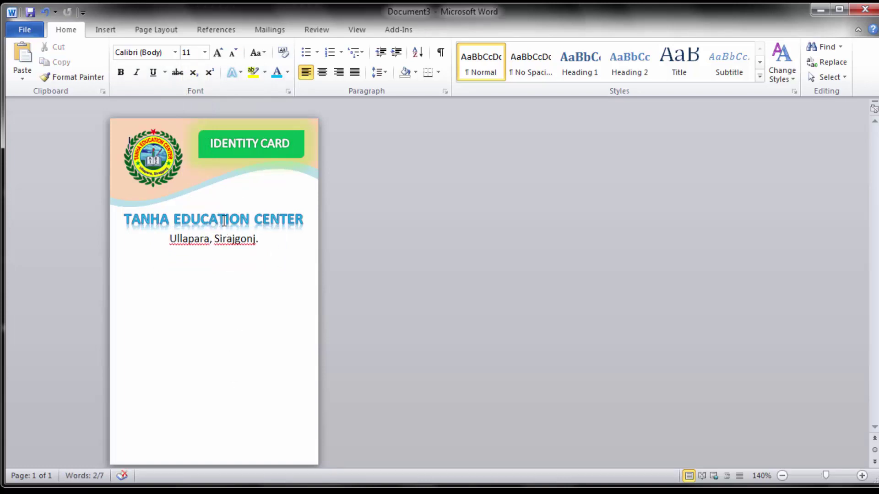
Draw a rounded rectangle photo frame below the address.
left_click(102, 30)
left_click(208, 79)
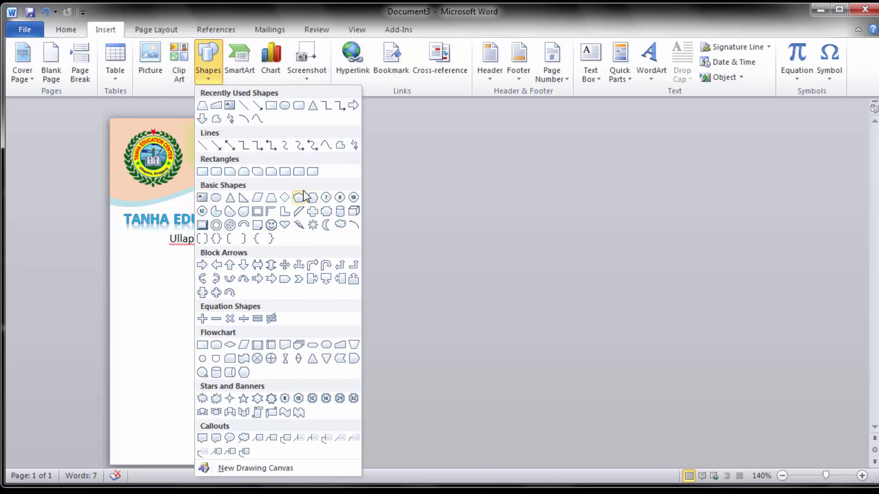
left_click(312, 172)
left_click_drag(174, 252, 267, 366)
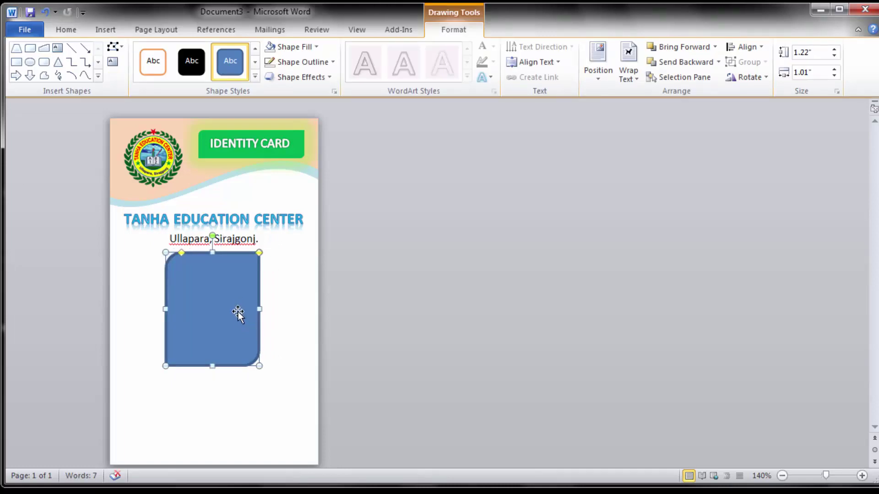
Fill the frame with the Photo 1 picture.
left_click(318, 48)
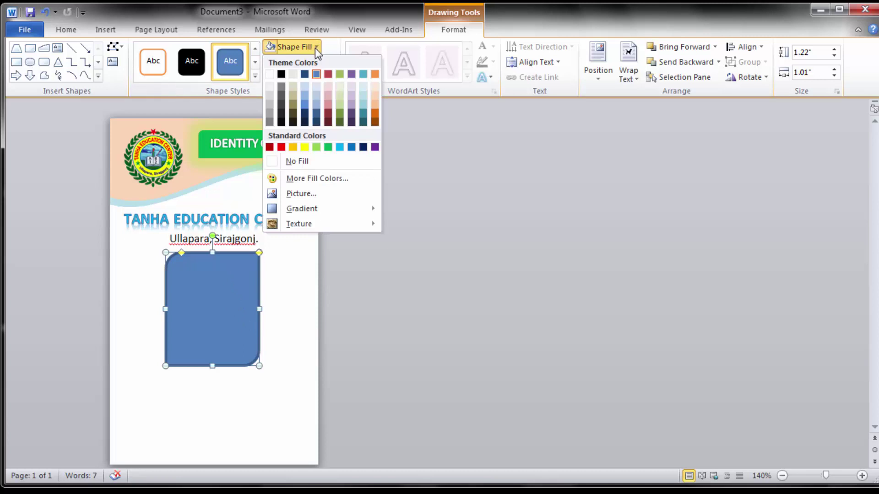
left_click(303, 193)
left_click(166, 202)
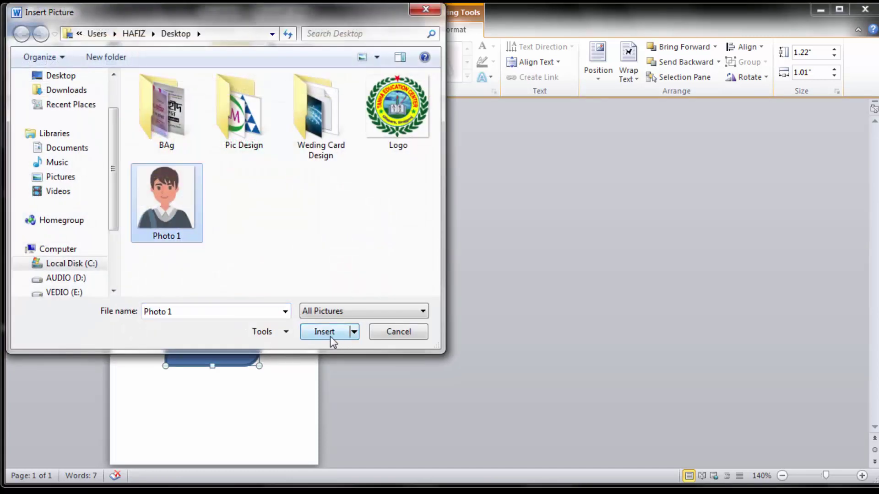
left_click(326, 332)
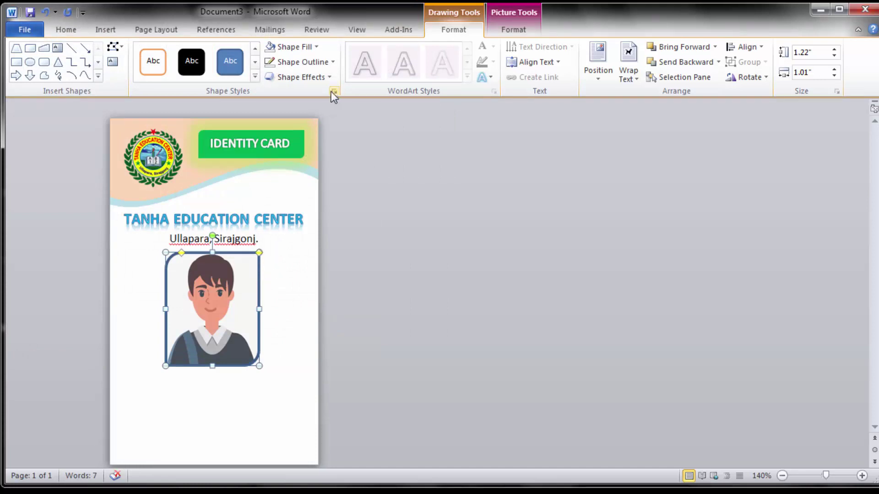
Remove the photo frame's outline and give it an aqua glow.
left_click(330, 61)
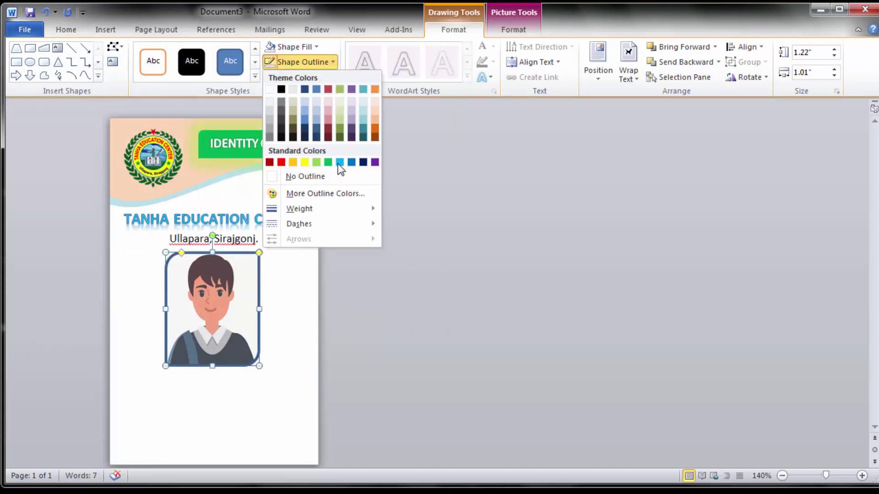
left_click(307, 177)
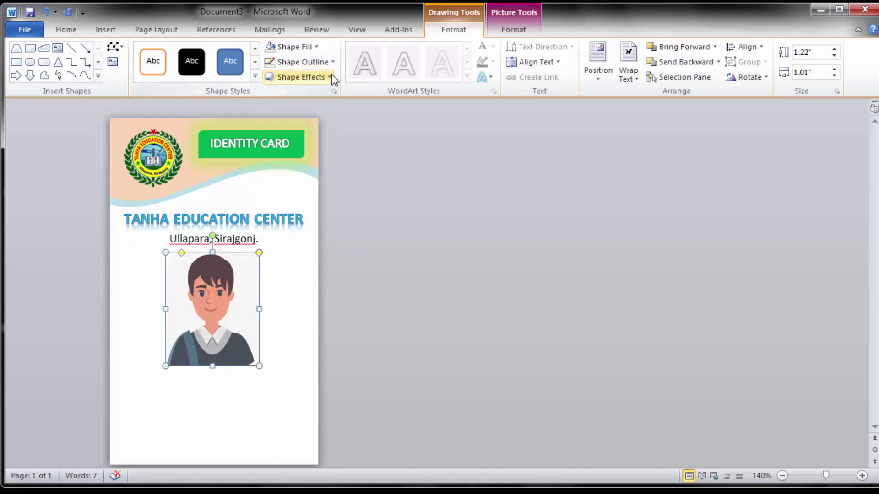
left_click(331, 77)
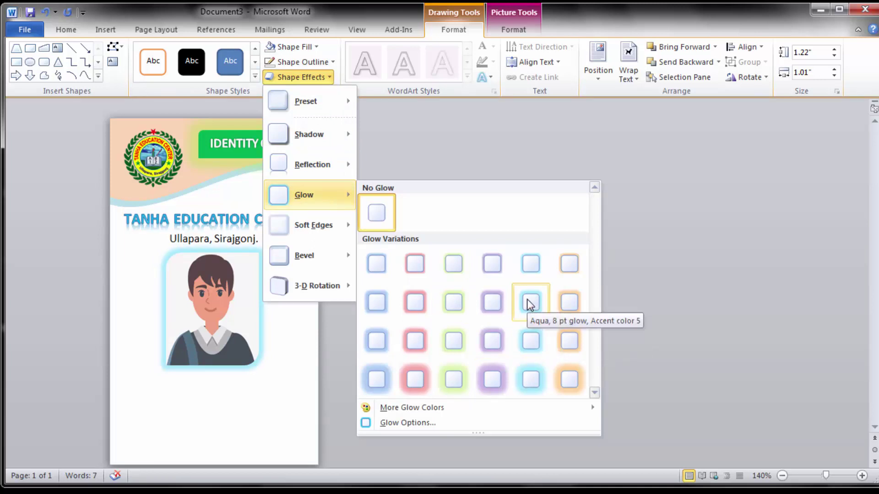
left_click(529, 304)
Shrink the photo slightly by dragging its corner handle inward.
left_click(223, 405)
left_click(215, 314)
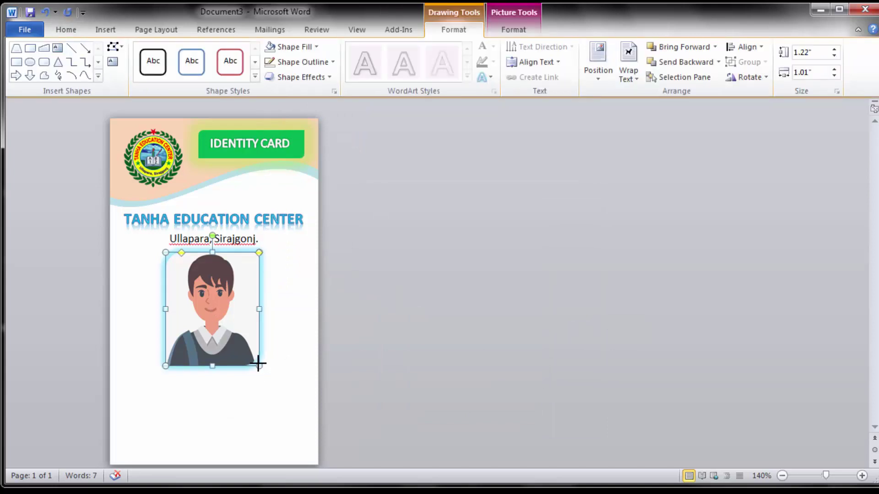
left_click_drag(258, 364, 247, 344)
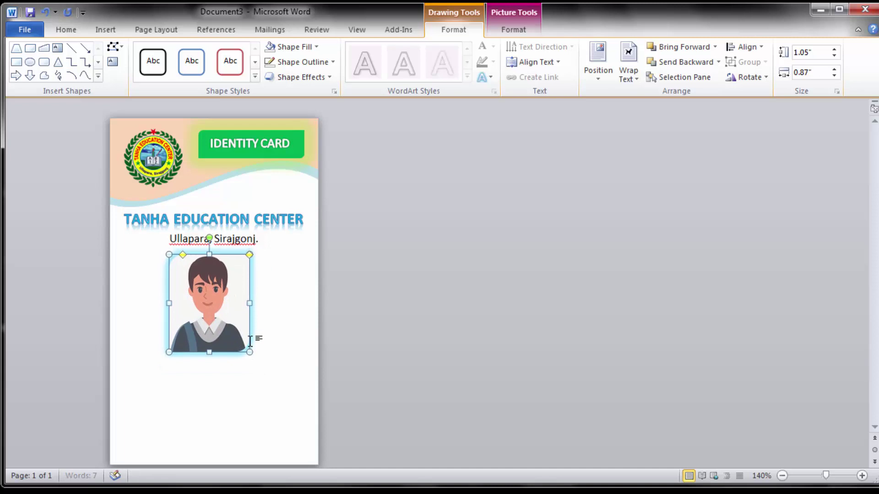
left_click(256, 419)
Insert a simple text box and type 'Name :' followed by the student's name.
left_click(106, 30)
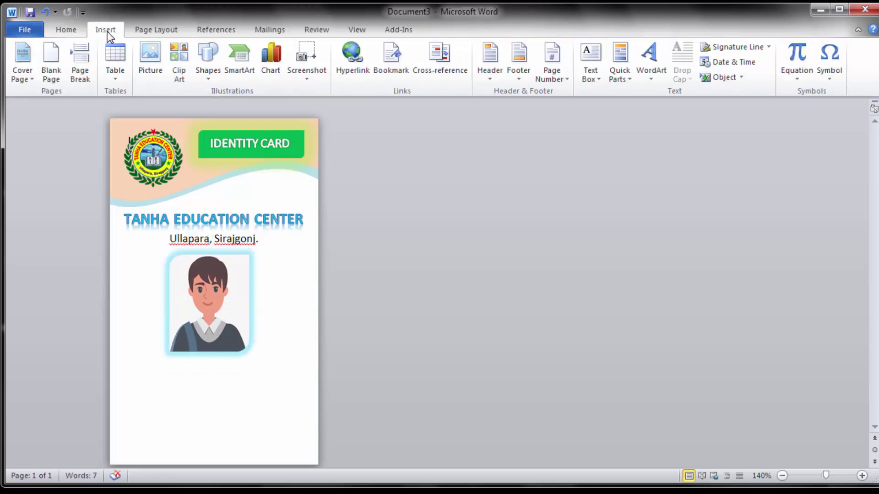
left_click(595, 77)
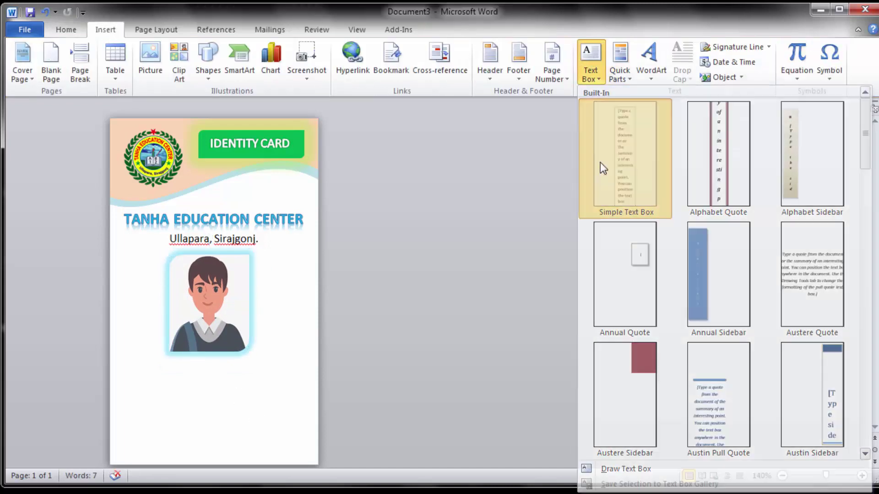
left_click(600, 162)
type("dfvName")
key("ctrl+a")
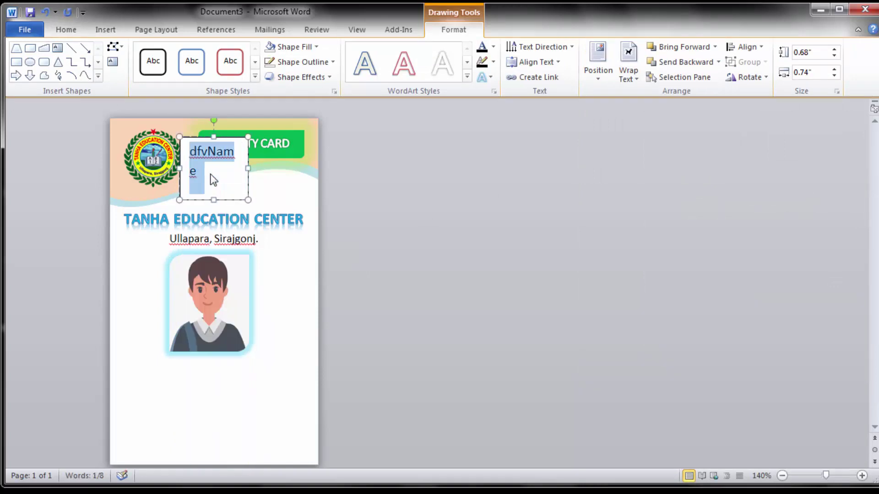
type("Name :")
key("Return")
type("Md.")
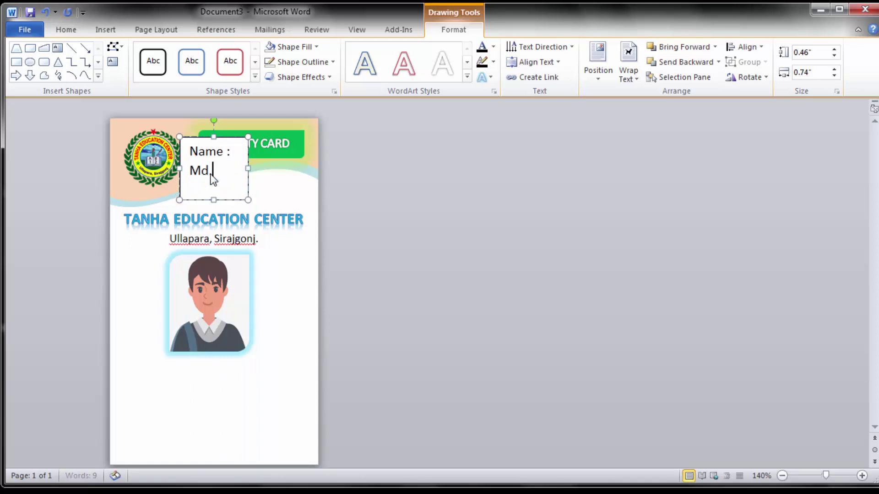
type(" Nayem")
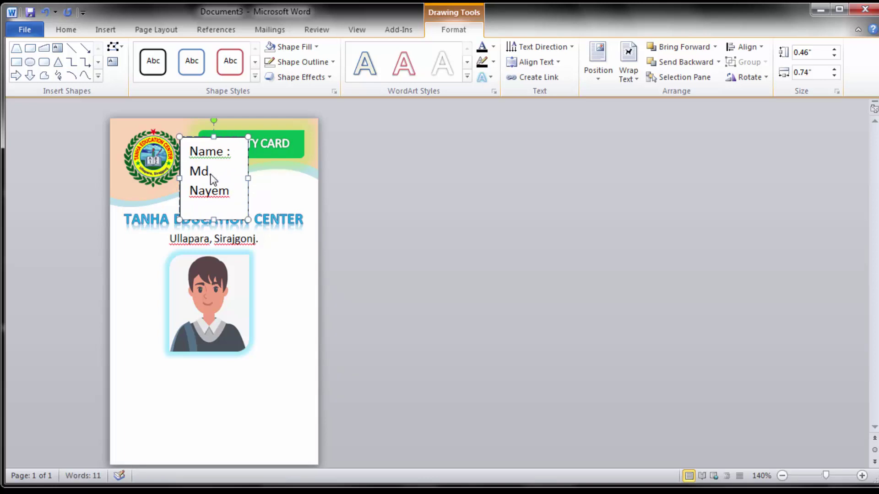
type(" Hos")
left_click(211, 179)
Finish the name and move the widened text box below the photo at the card's bottom.
type(".")
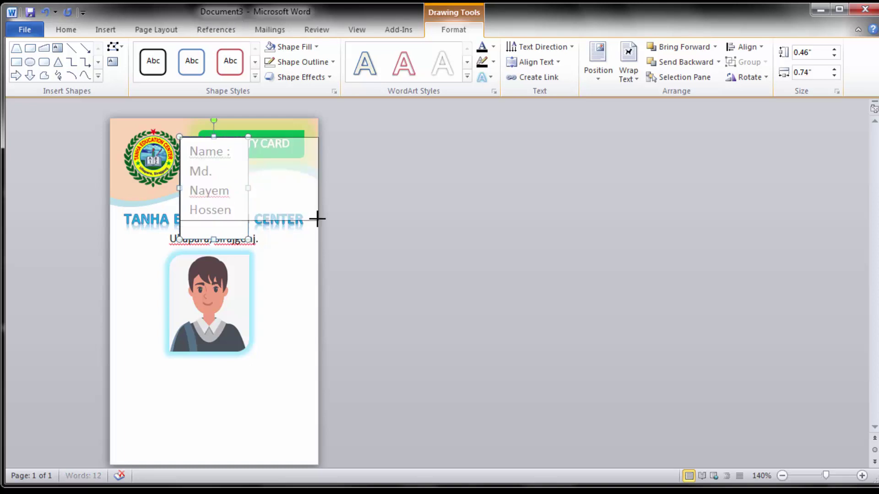
left_click_drag(248, 239, 314, 219)
mouse_move(238, 137)
left_mouse_down()
mouse_move(223, 364)
mouse_move(208, 365)
left_mouse_up()
left_click_drag(263, 400, 308, 401)
double_click(213, 371)
left_click(295, 371)
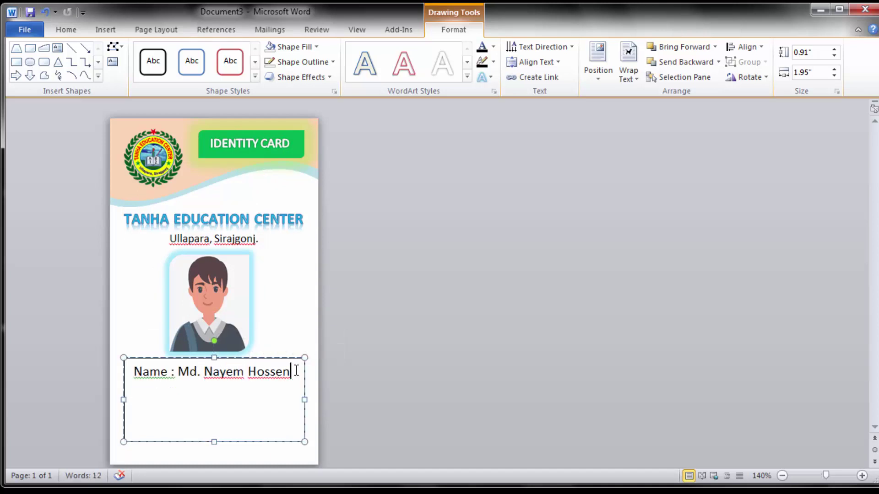
Add an F/Name line with the father's name and a 'Class : Six' line.
key("Return")
type("F/Name : Md.")
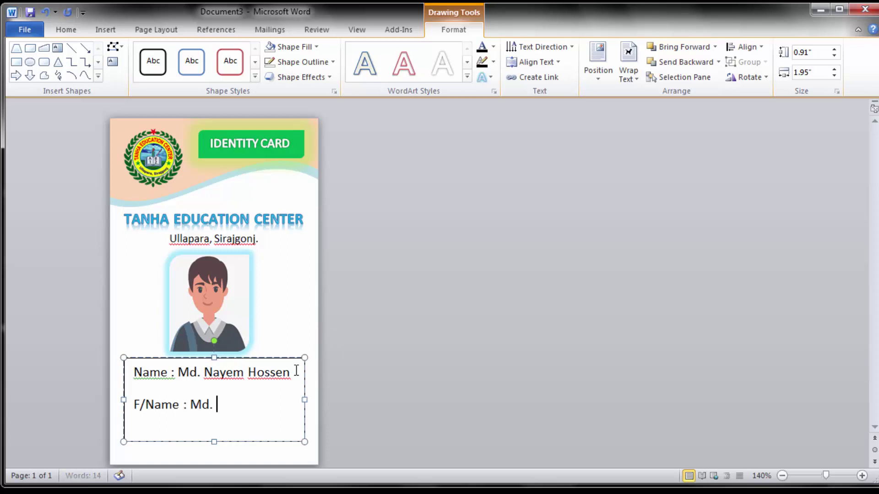
type(" Moynu")
type("l ")
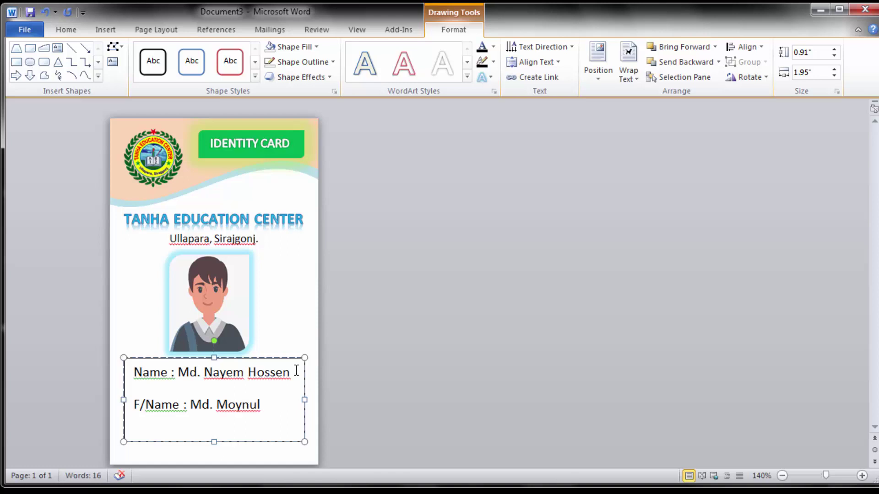
type("Islam")
key("Return")
type("Class")
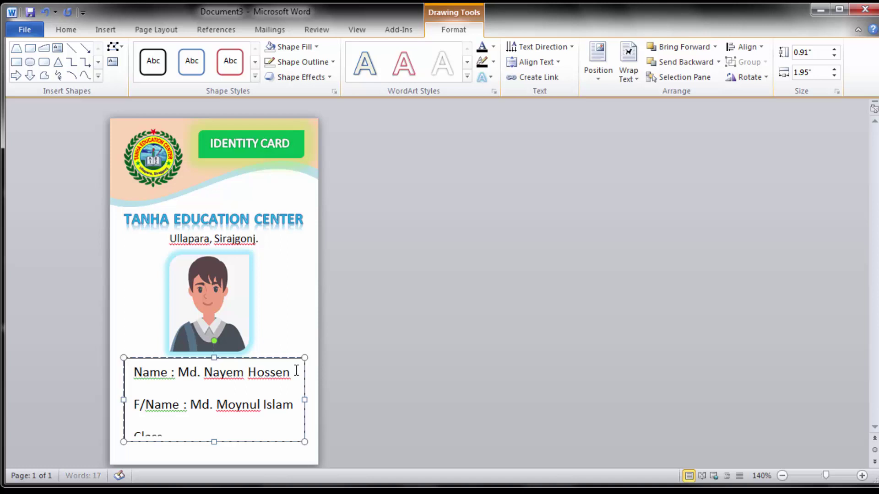
type(": Six")
Set the details paragraphs to 0 pt spacing after and single line spacing.
key("ctrl+a")
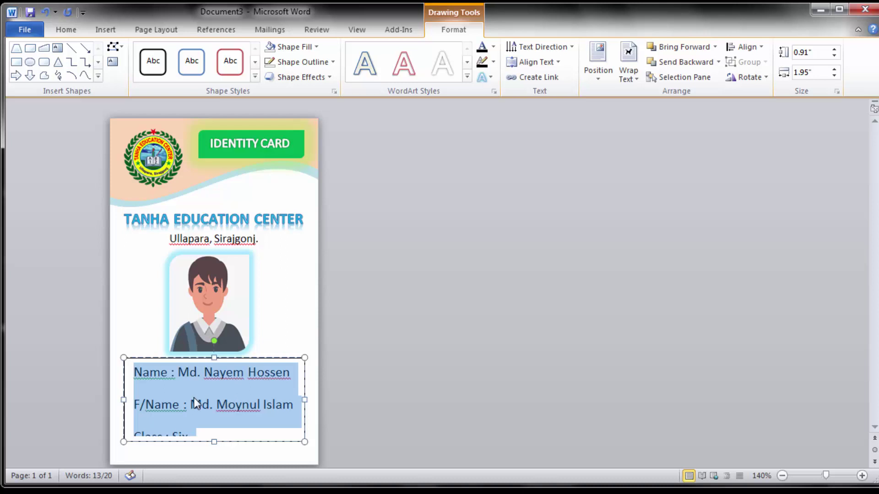
right_click(170, 380)
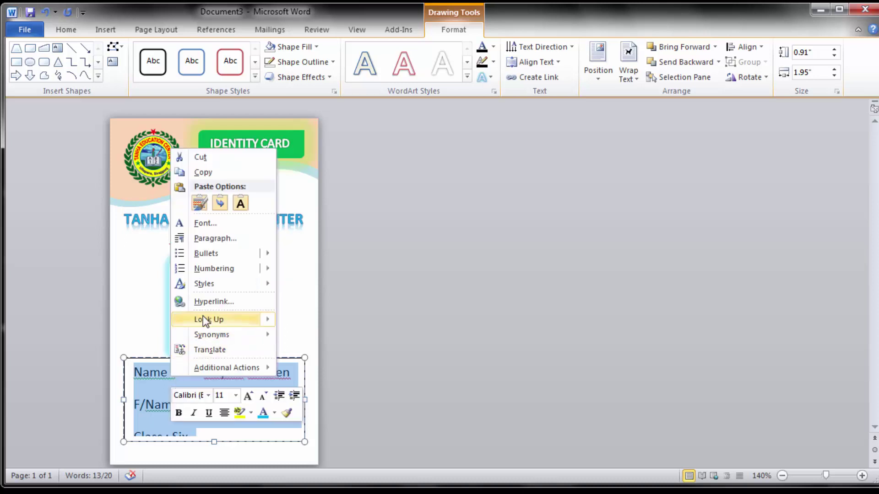
left_click(212, 241)
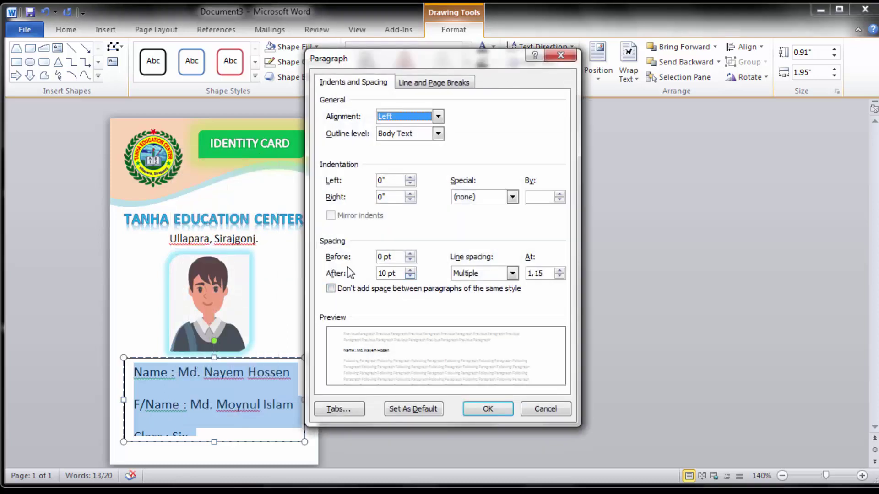
left_click(410, 276)
left_click(410, 276)
left_click(492, 274)
left_click(467, 281)
left_click(481, 408)
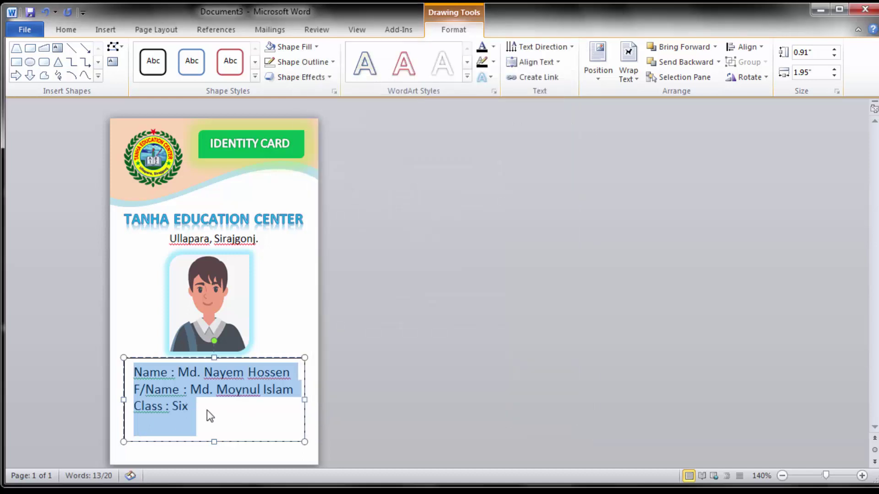
Add a 'Roll : 05' line and begin the Session line.
left_click(218, 410)
key("Return")
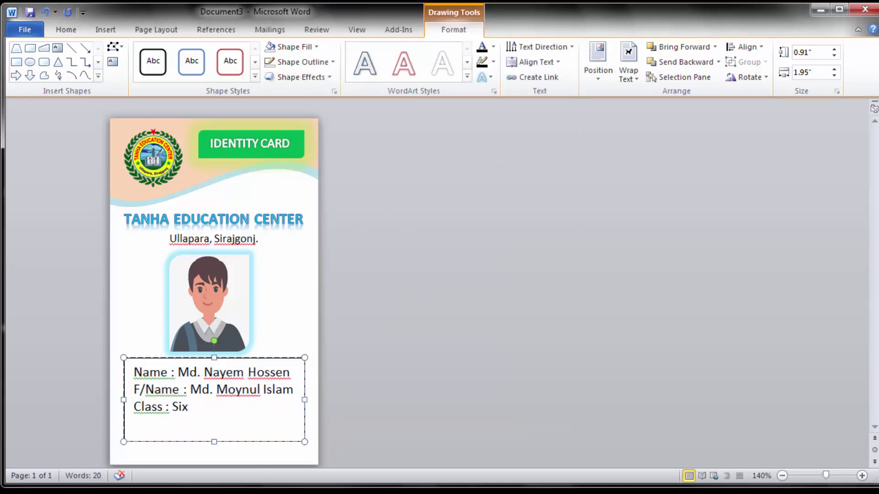
type("Roll")
type(" : 05")
key("Return")
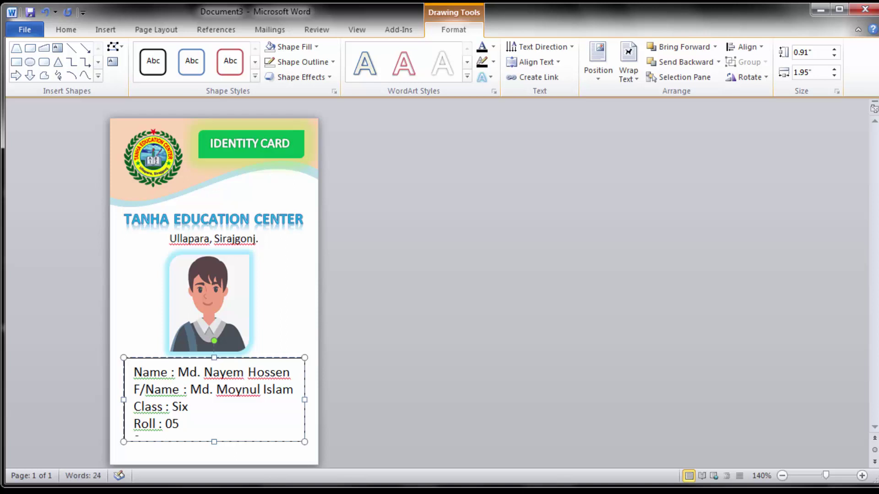
type(": ")
type("01 17")
key("ctrl+a")
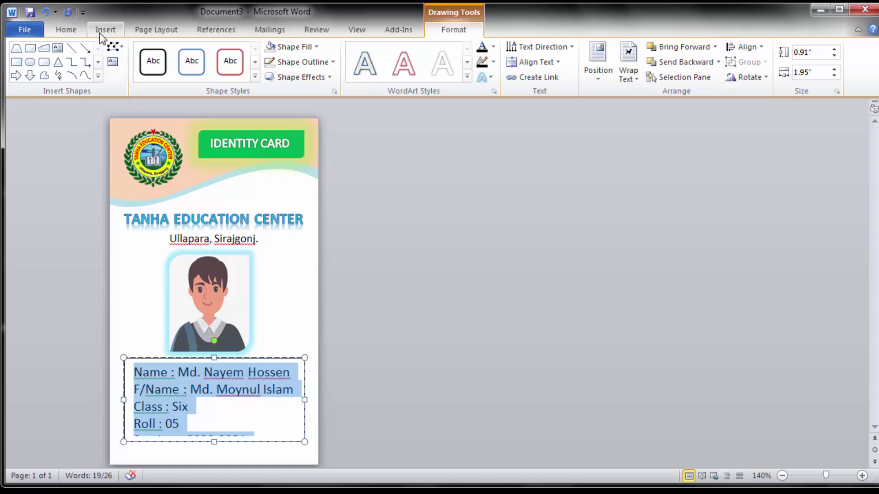
Set all the details text to size 8.
left_click(66, 29)
left_click(204, 52)
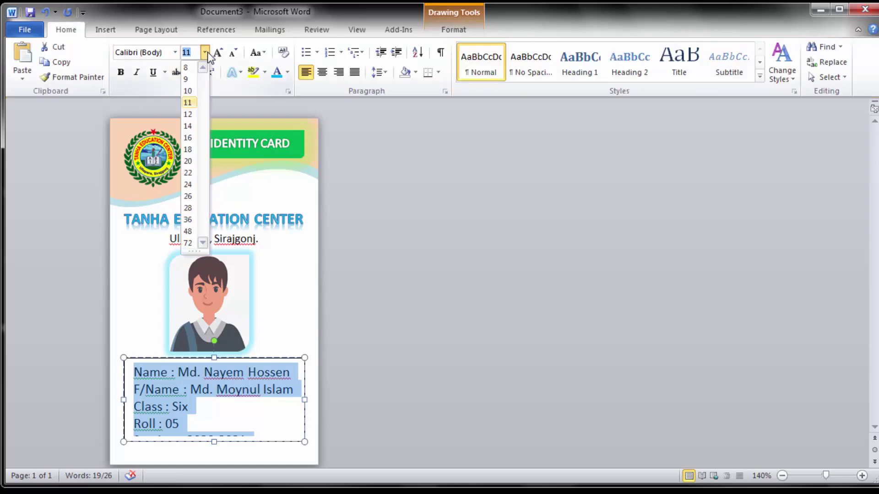
left_click(188, 67)
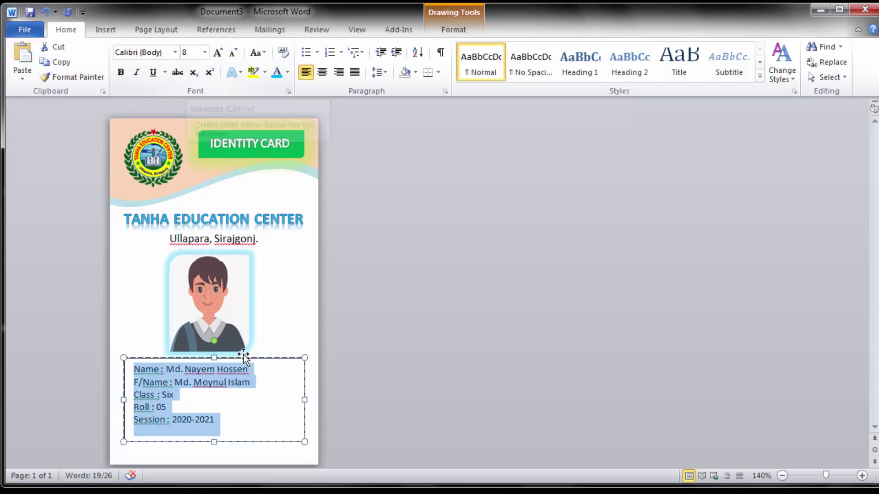
Insert tabs before each label's colon to align all five, and shorten the box to fit.
left_click(160, 370)
key("Tab")
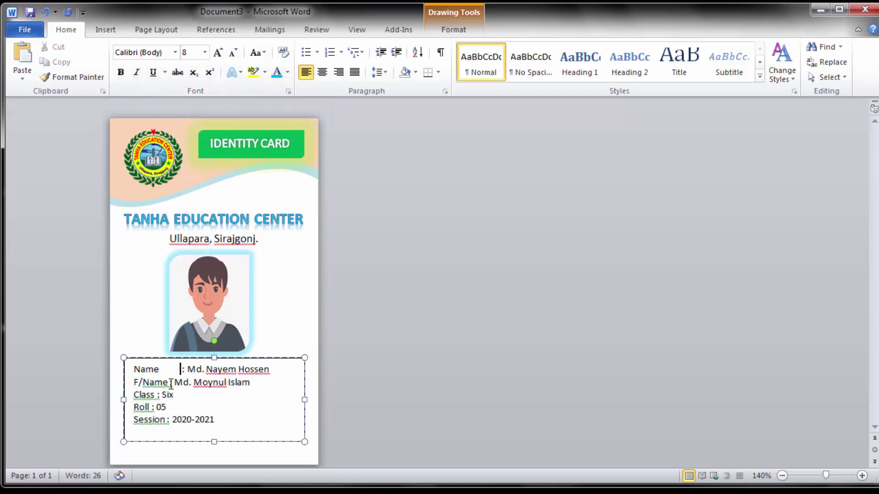
left_click(168, 382)
key("Tab")
left_click(156, 395)
key("Tab")
left_click(150, 407)
key("Tab")
left_click(167, 420)
key("Tab")
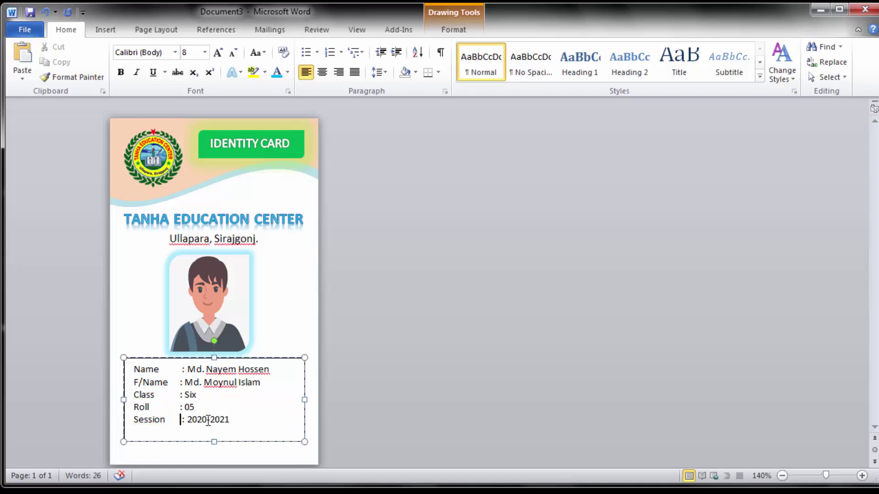
key("Delete")
left_click_drag(214, 441, 214, 430)
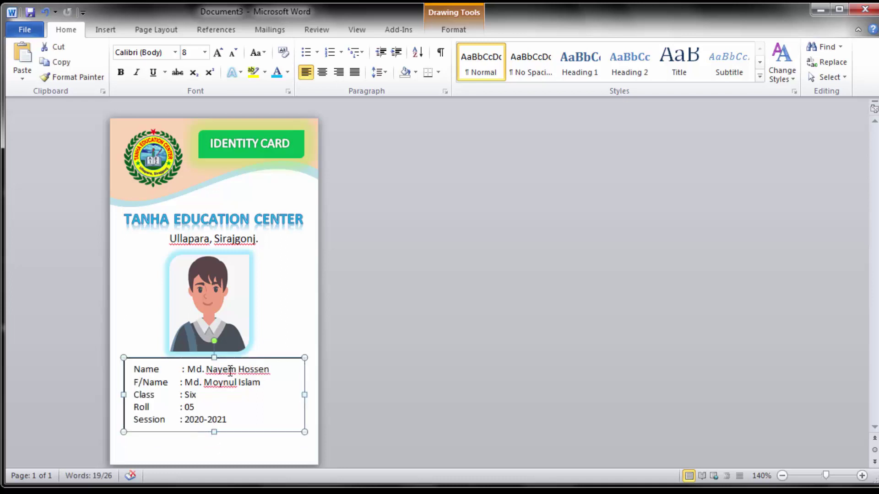
left_click(177, 370)
Align the Name colon and make the student's name bold, size 10 and dark blue.
key("Delete")
left_click_drag(277, 372, 180, 366)
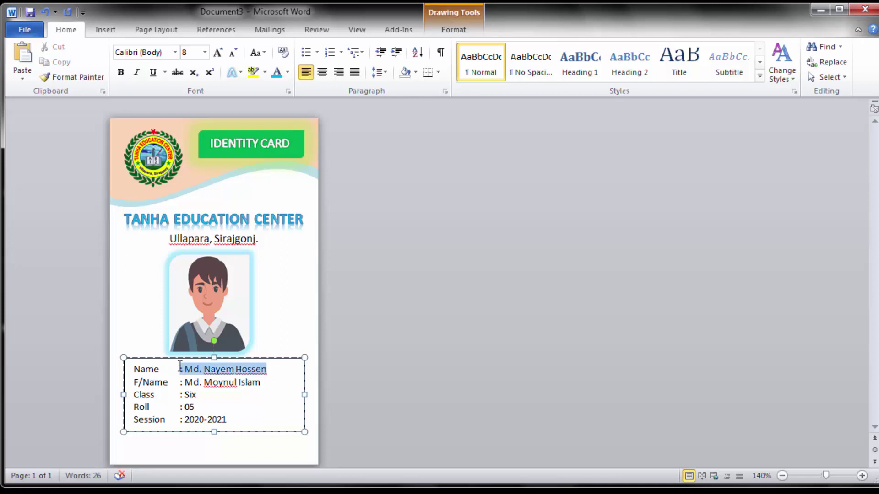
left_click(120, 72)
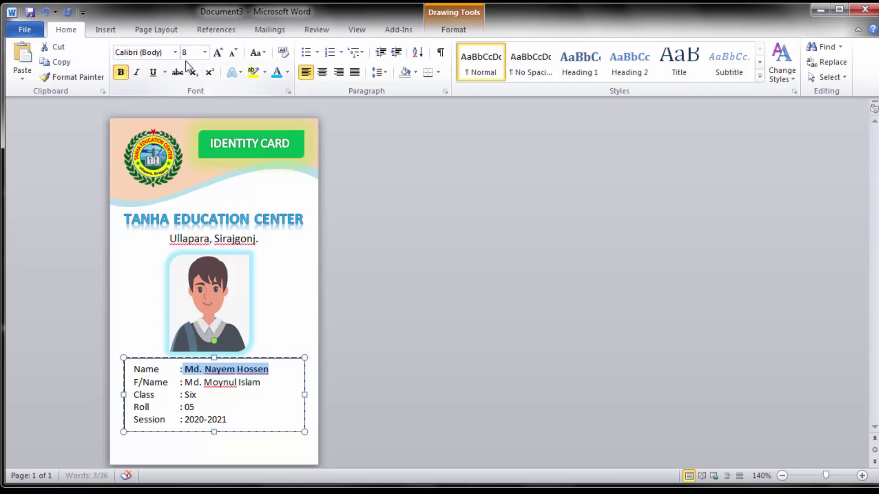
left_click(205, 52)
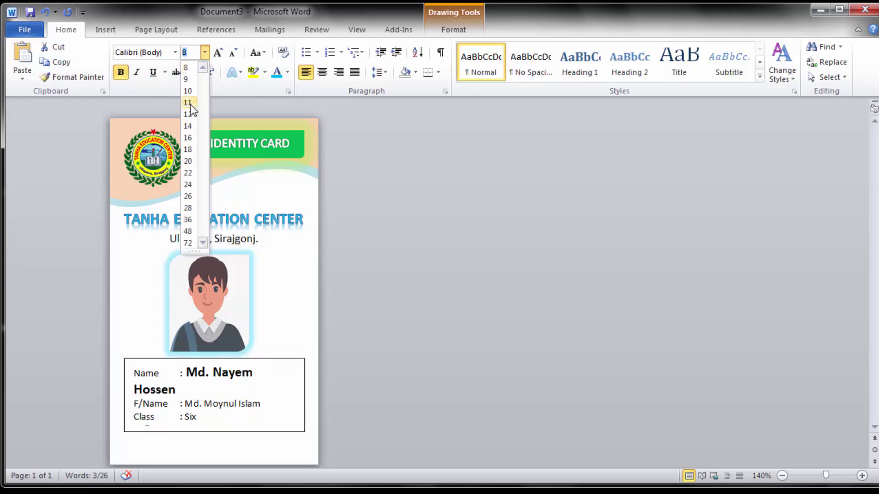
left_click(190, 91)
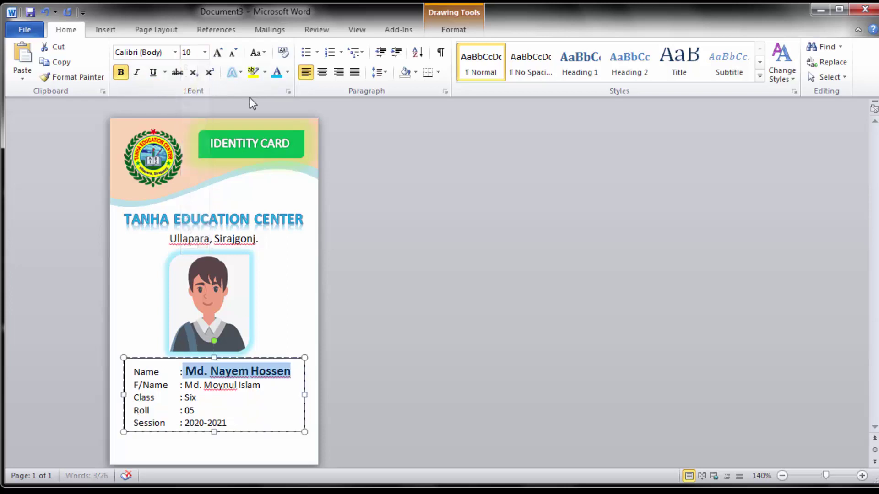
left_click(288, 71)
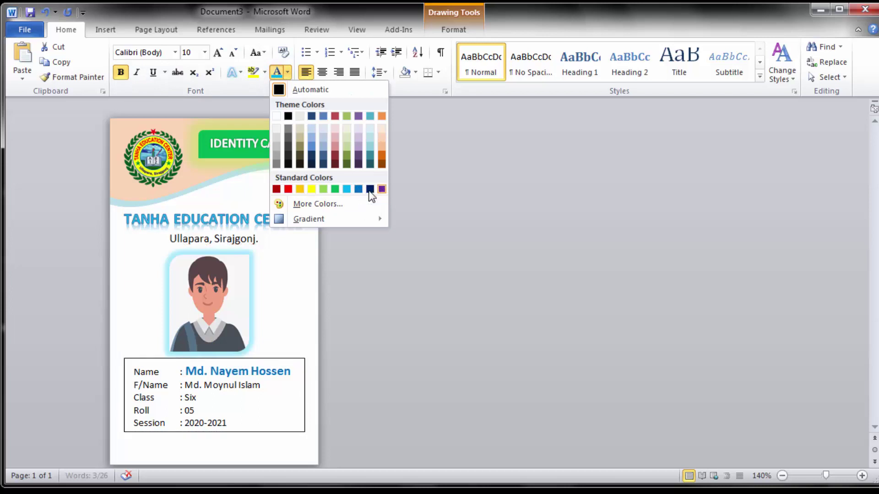
left_click(370, 189)
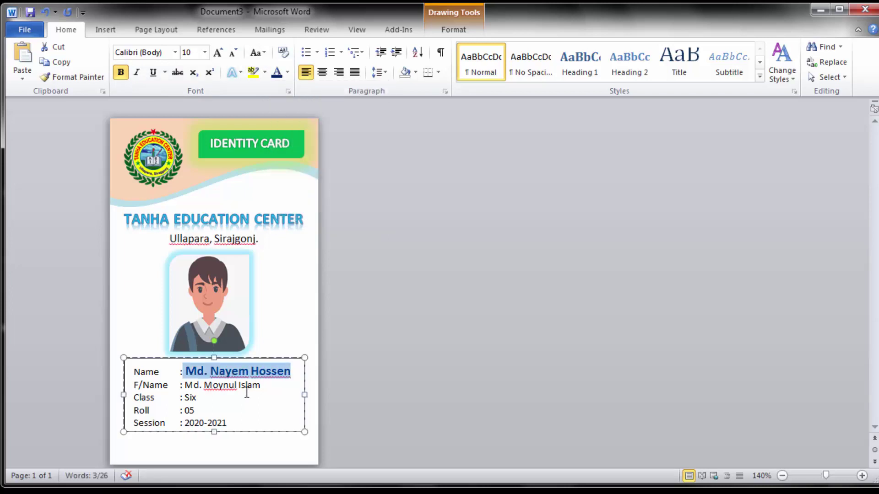
Give the details box no outline and no fill.
left_click(248, 360)
double_click(251, 358)
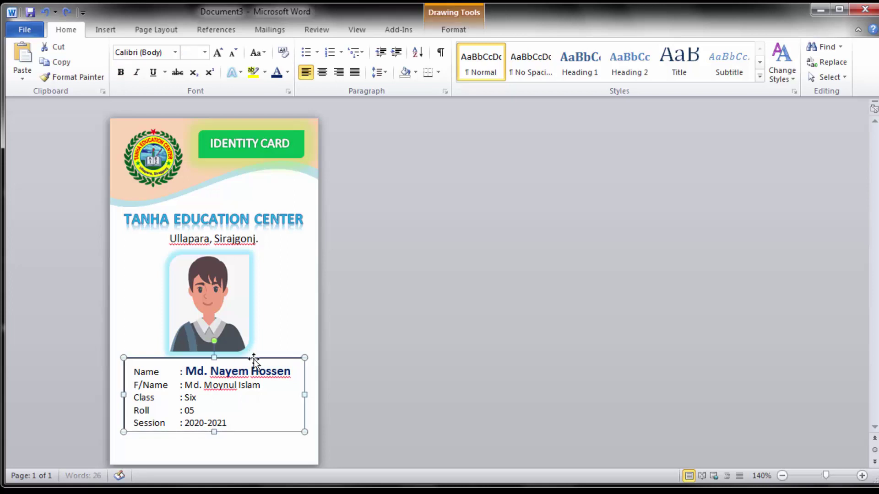
left_click(333, 62)
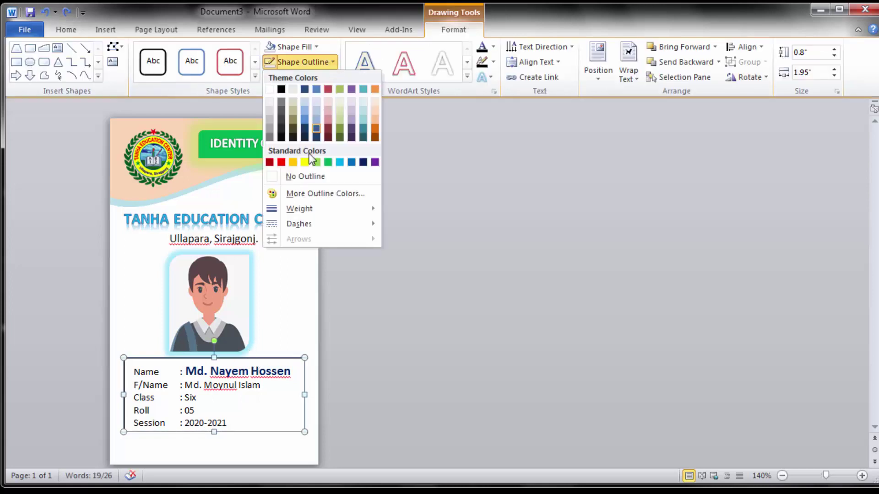
left_click(306, 177)
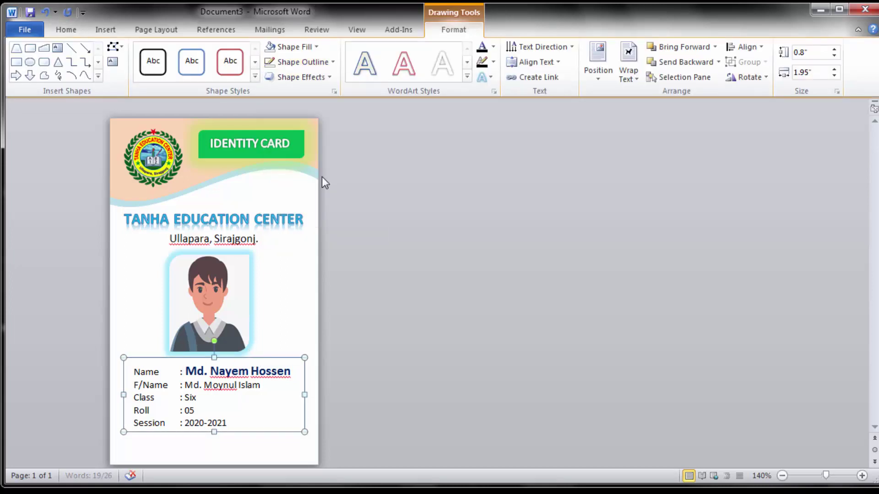
left_click(317, 47)
left_click(297, 161)
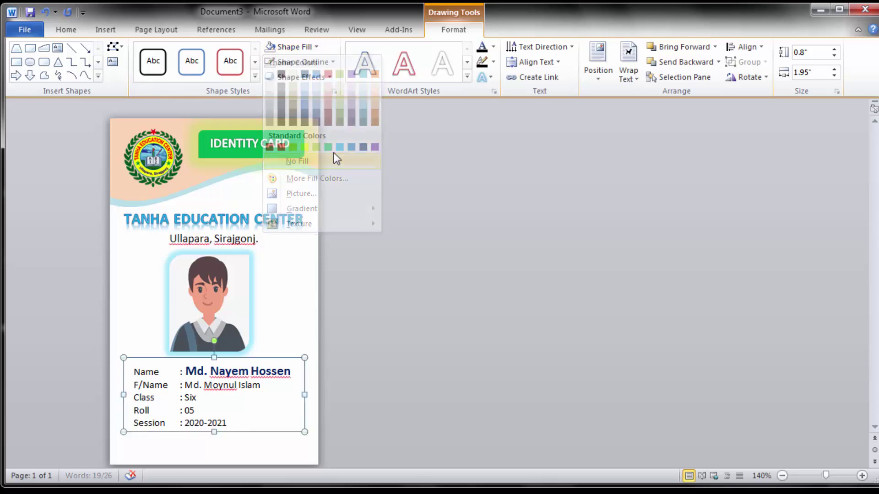
left_click(235, 419)
scroll(235, 419, "down", 1)
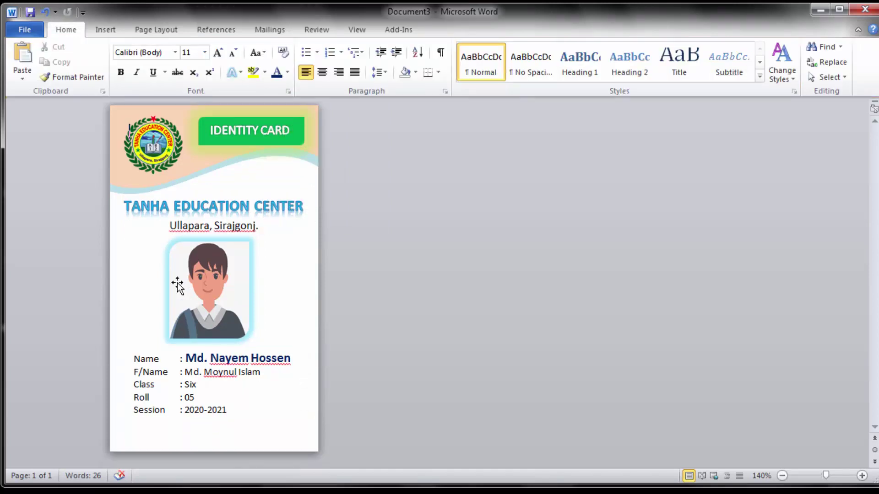
Draw a rounded-top rectangle band along the card's bottom edge.
left_click(107, 32)
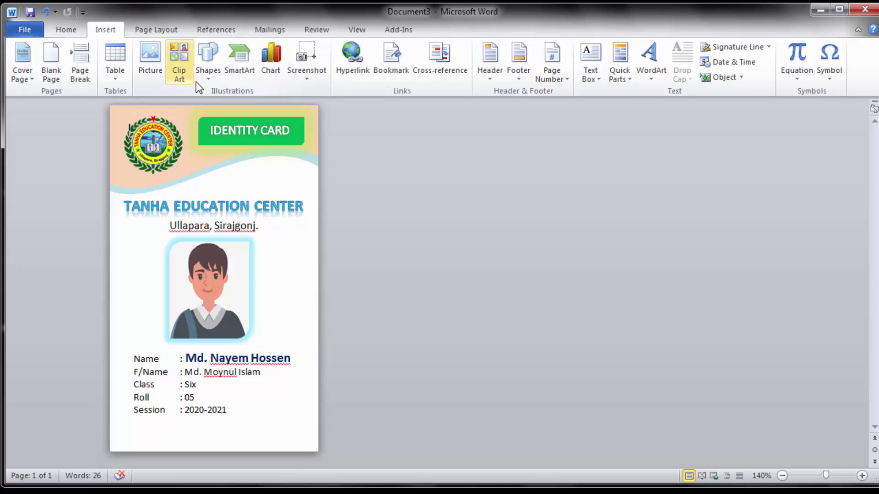
left_click(208, 77)
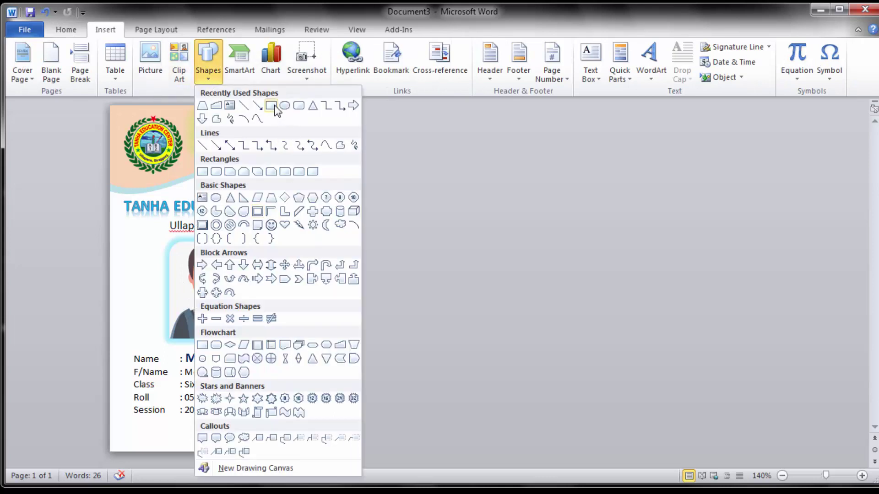
left_click(243, 172)
mouse_move(112, 435)
left_mouse_down()
mouse_move(316, 453)
mouse_move(277, 438)
left_mouse_up()
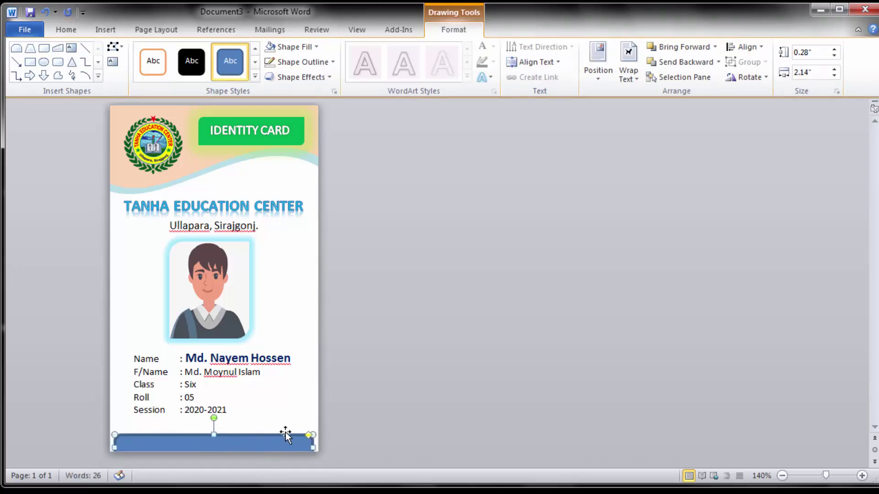
left_click_drag(214, 437, 213, 432)
key("ctrl+z")
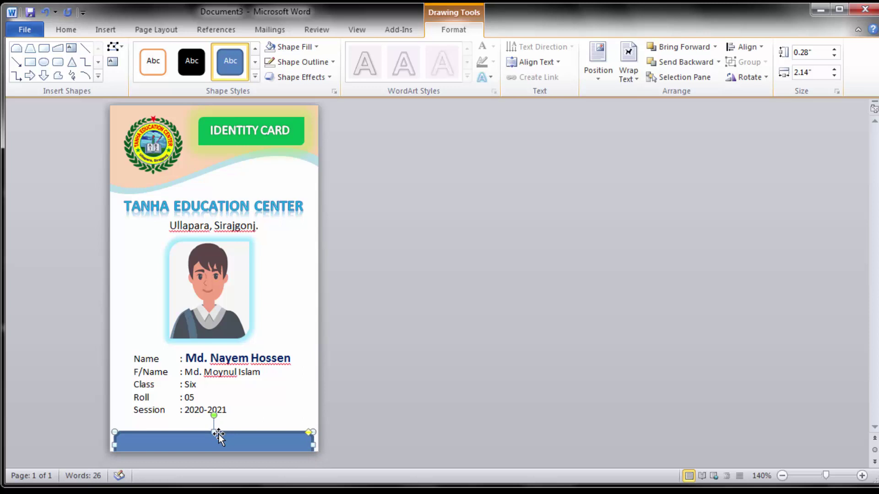
Give the band no outline, a light blue fill and an aqua glow.
left_click(332, 62)
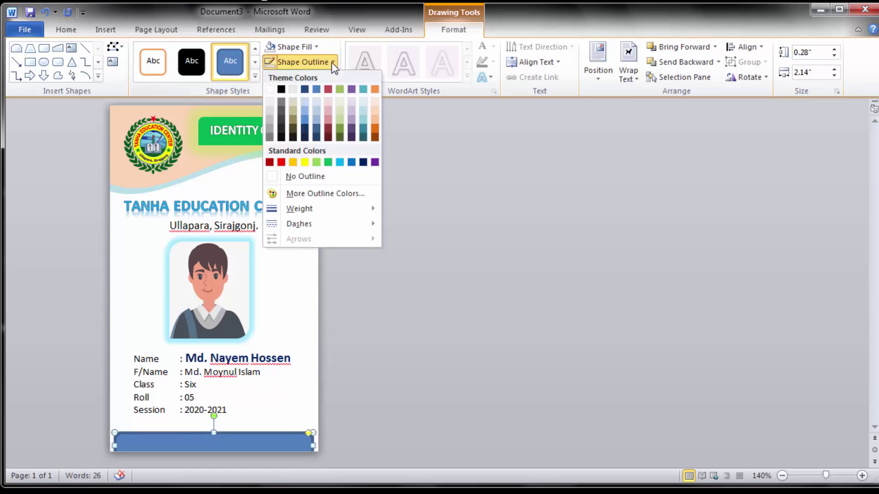
left_click(302, 177)
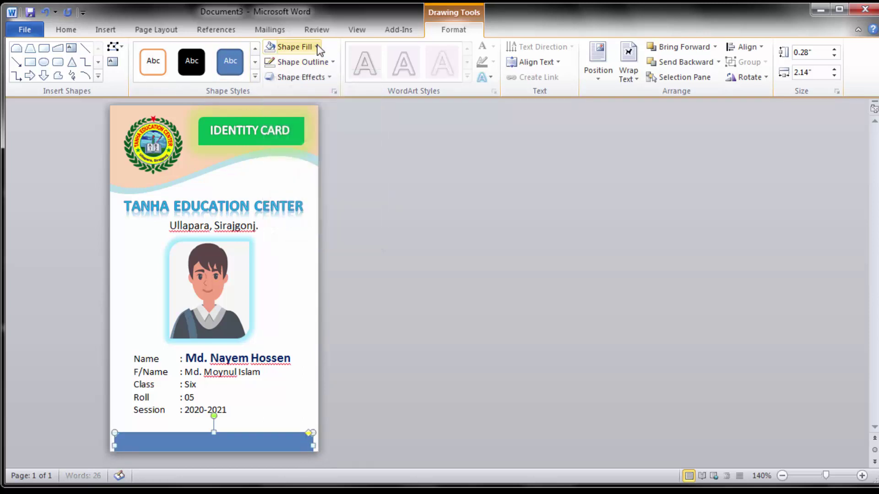
left_click(316, 47)
left_click(339, 147)
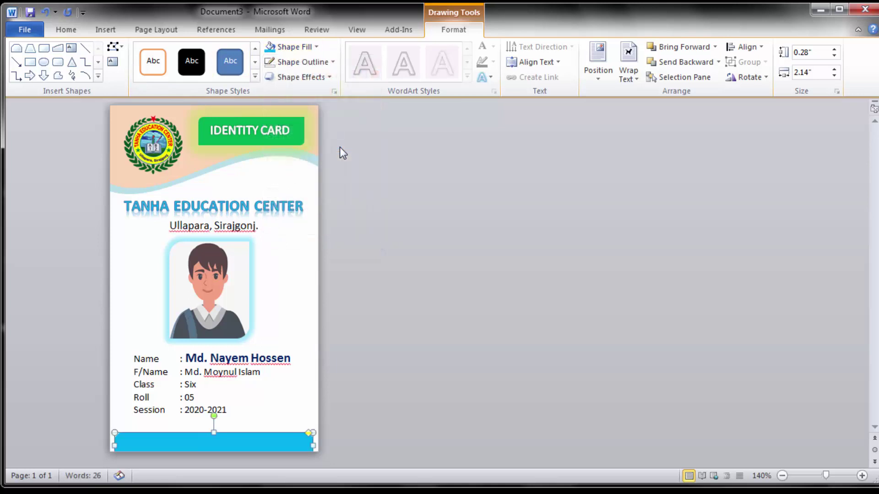
left_click(330, 75)
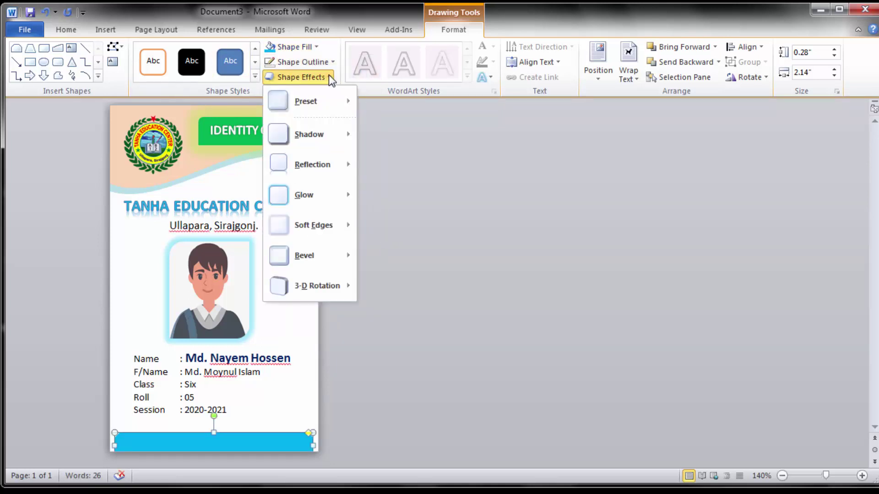
mouse_move(309, 195)
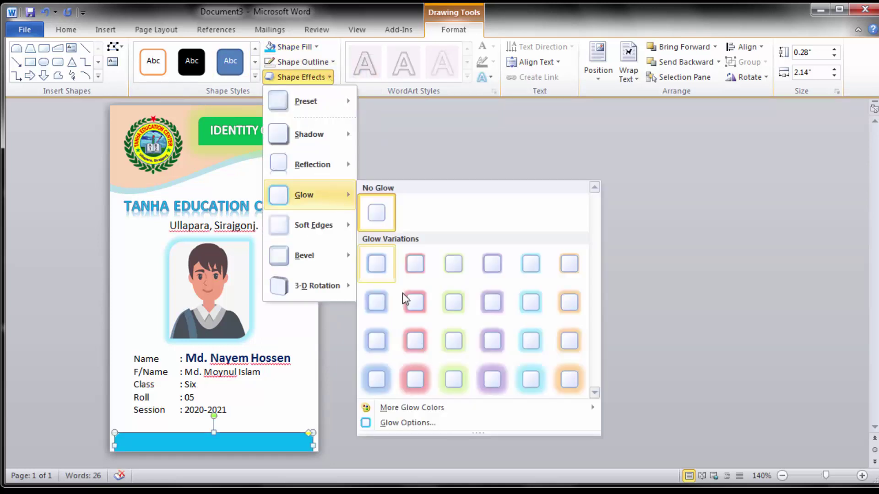
left_click(530, 302)
Nudge the details box slightly upward.
left_click(237, 357)
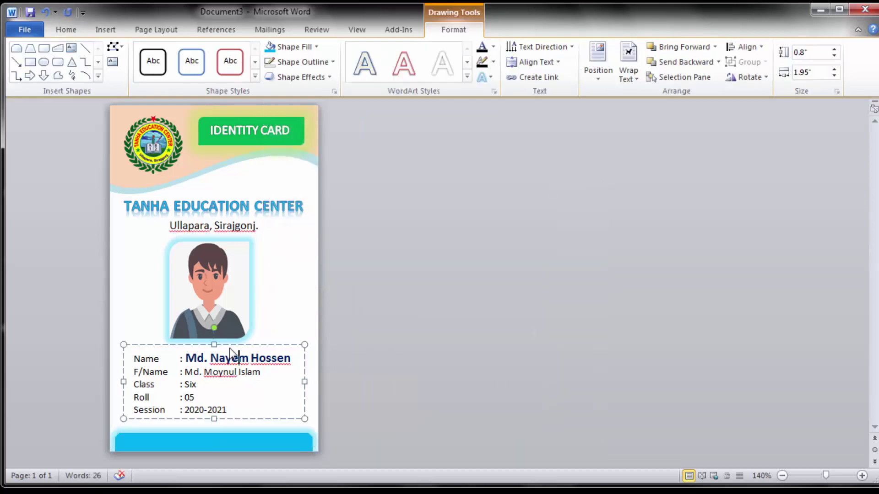
left_click(243, 345)
key("Up")
key("Up")
key("Up")
key("Up")
left_click(275, 315)
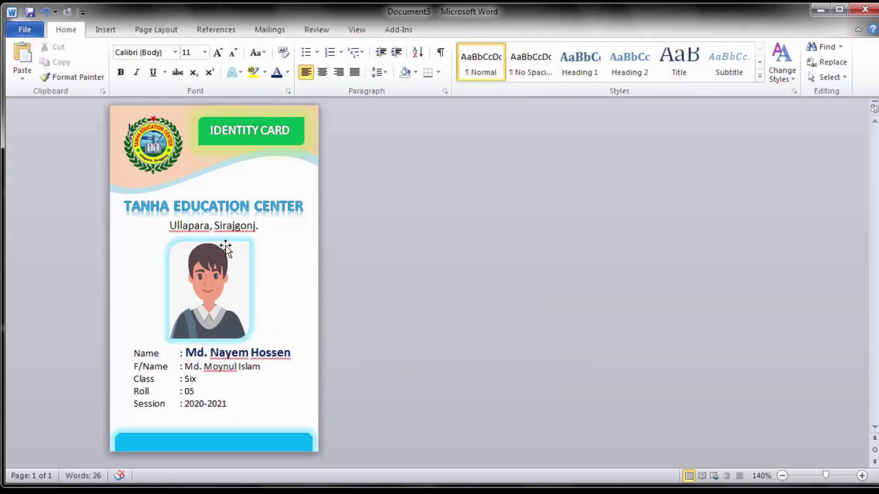
Insert a simple text box reading 'Signature' and widen it onto the bottom band.
left_click(102, 29)
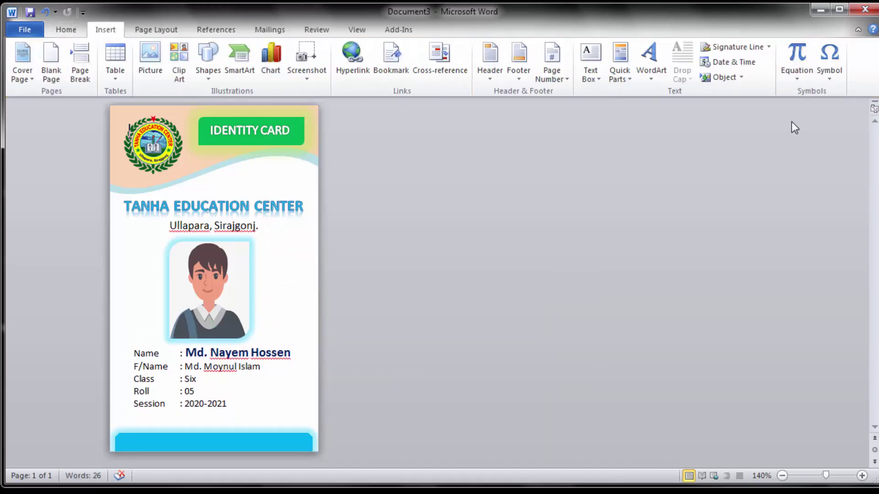
left_click(592, 71)
left_click(624, 144)
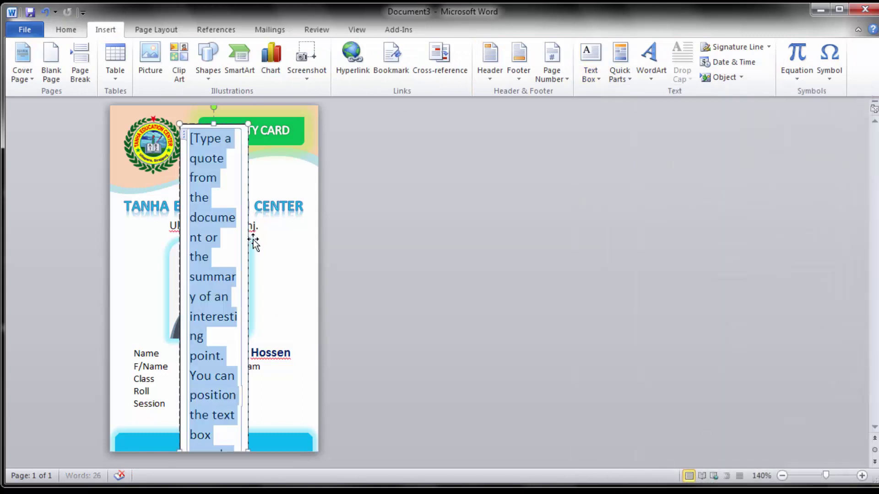
key("BackSpace")
type("Signa")
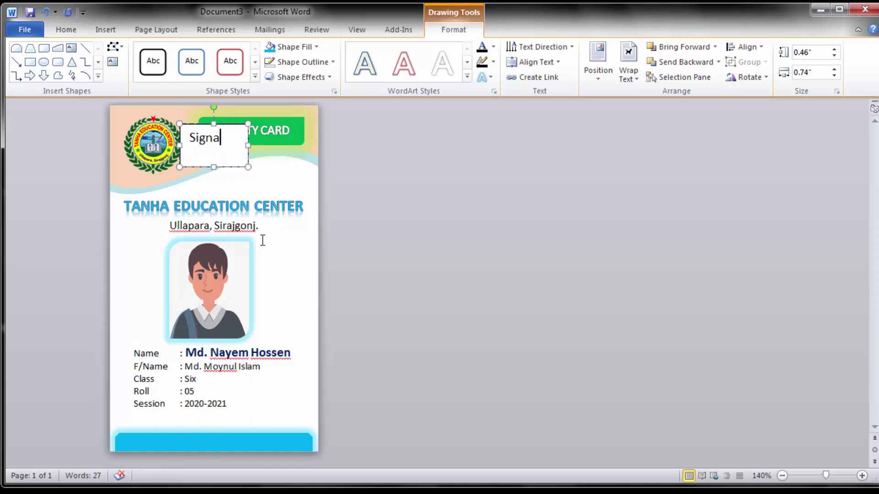
type("ture")
mouse_move(248, 187)
left_mouse_down()
mouse_move(281, 160)
mouse_move(240, 133)
mouse_move(227, 429)
left_mouse_up()
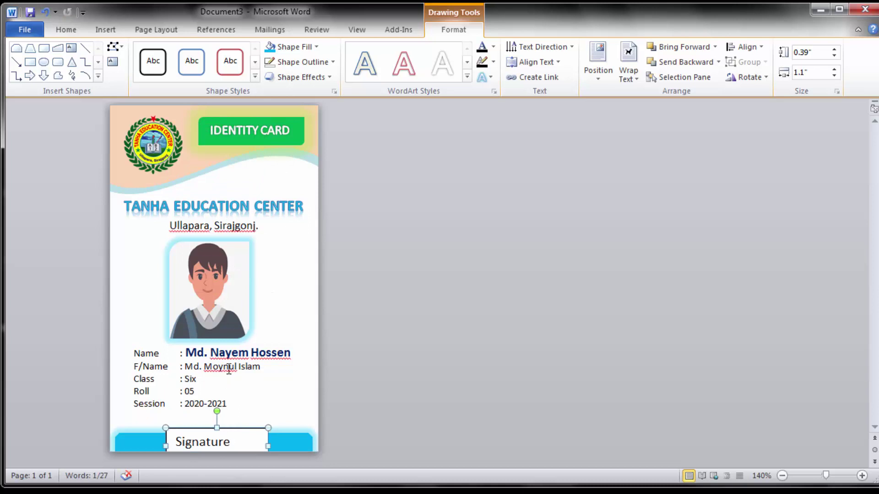
Remove the Signature box's outline and fill, and nudge it to centre on the band.
left_click(336, 61)
left_click(293, 175)
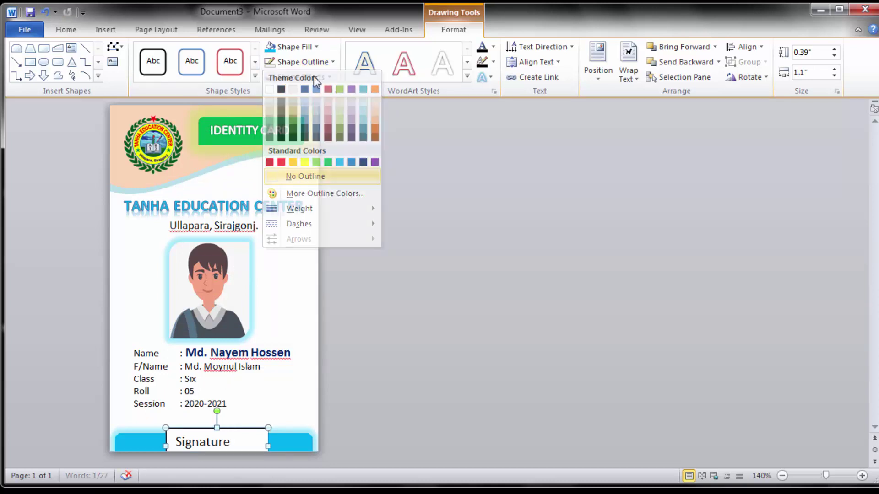
left_click(317, 47)
left_click(299, 160)
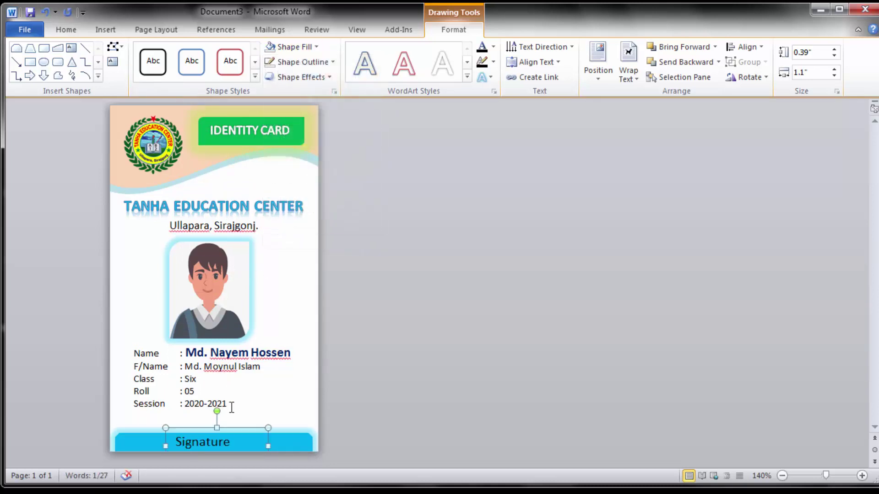
key("ctrl+Right")
key("ctrl+Right")
key("ctrl+Right")
key("ctrl+Right")
key("ctrl+Right")
key("ctrl+Right")
key("ctrl+Right")
key("ctrl+Right")
key("ctrl+Right")
key("ctrl+Right")
key("ctrl+Down")
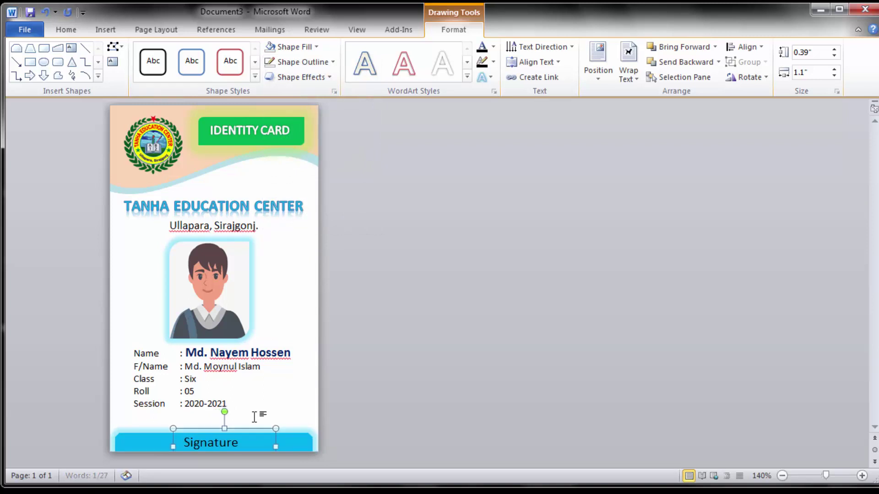
left_click(295, 323)
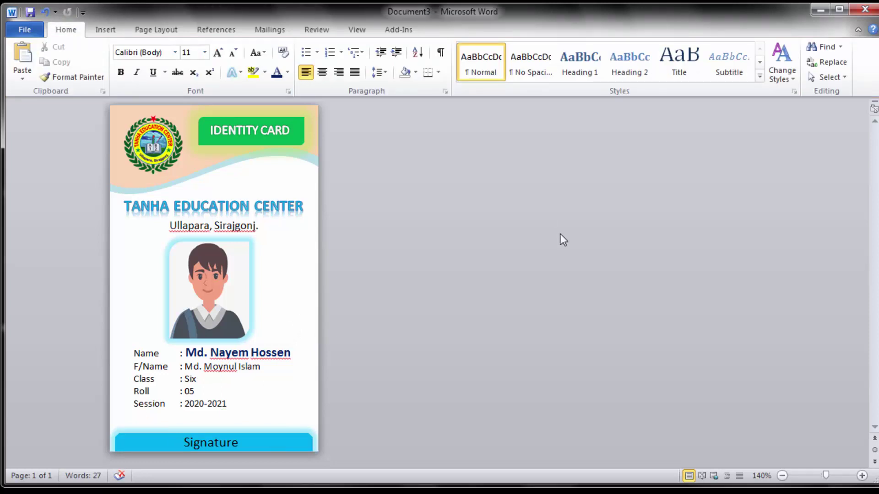